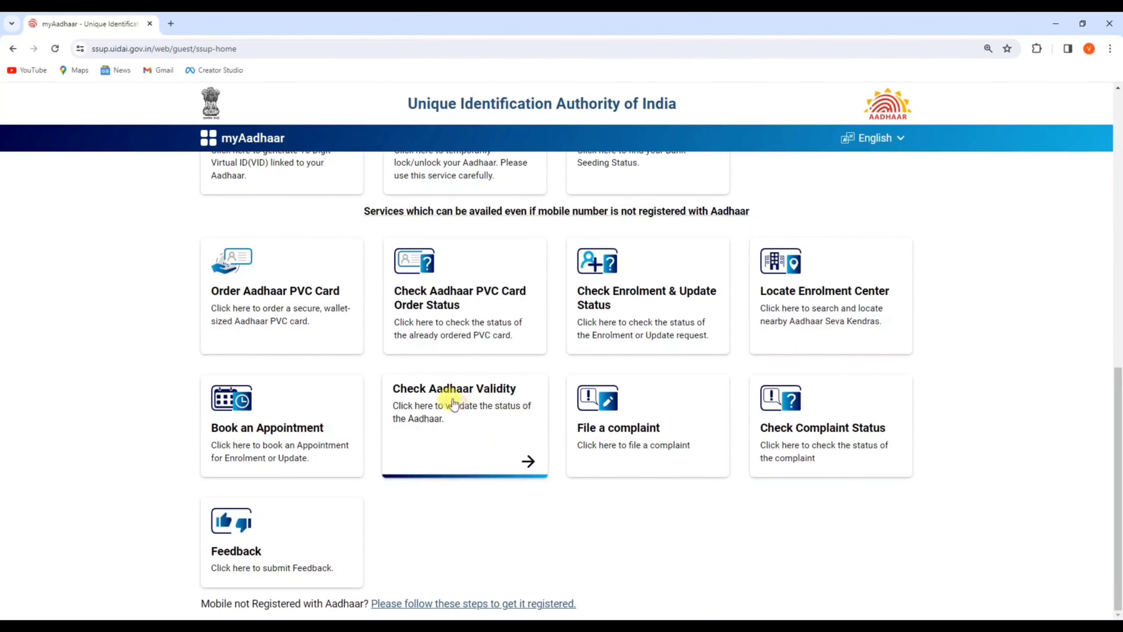
- Open the 'Check Aadhaar Validity' card from the myAadhaar services list
click(474, 423)
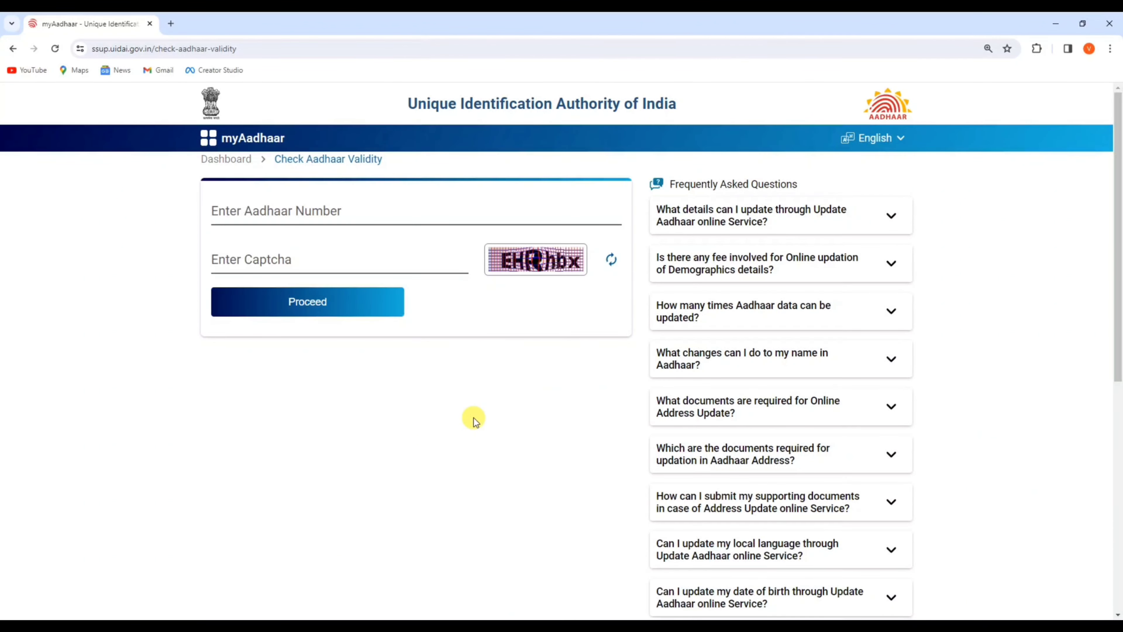
- Enter the Aadhaar number and captcha and submit the validity check
click(251, 210)
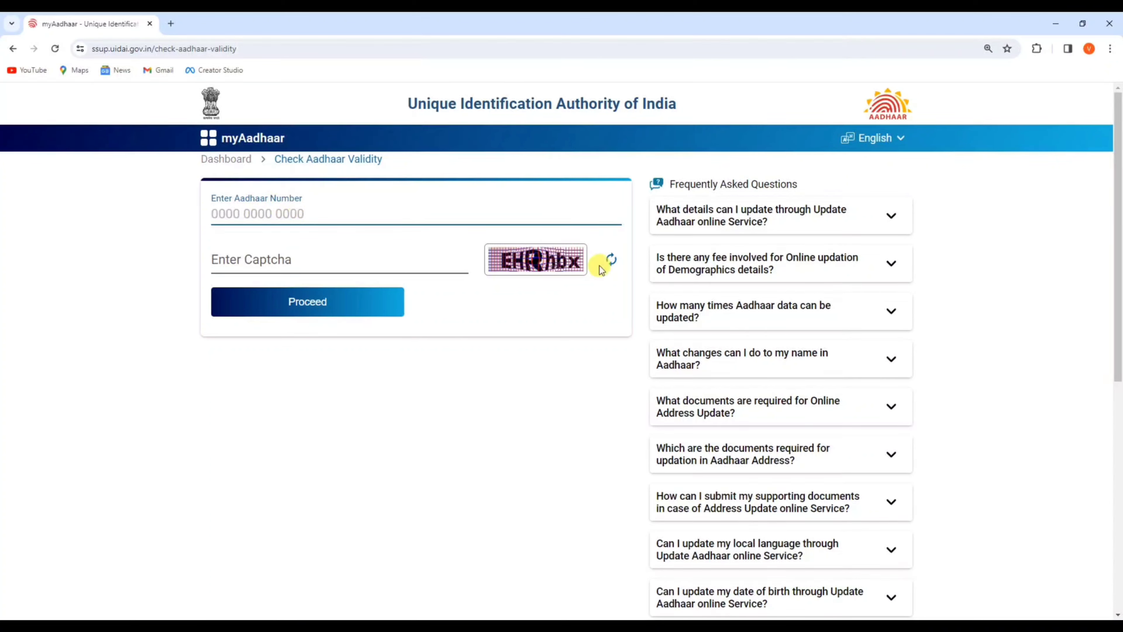
click(267, 254)
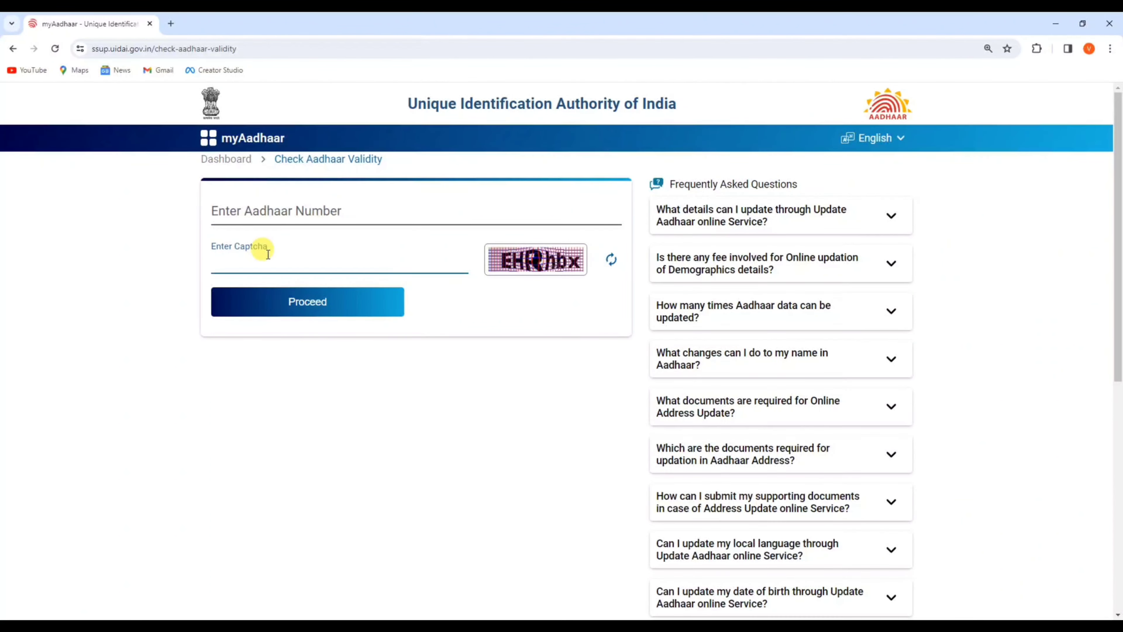
click(302, 311)
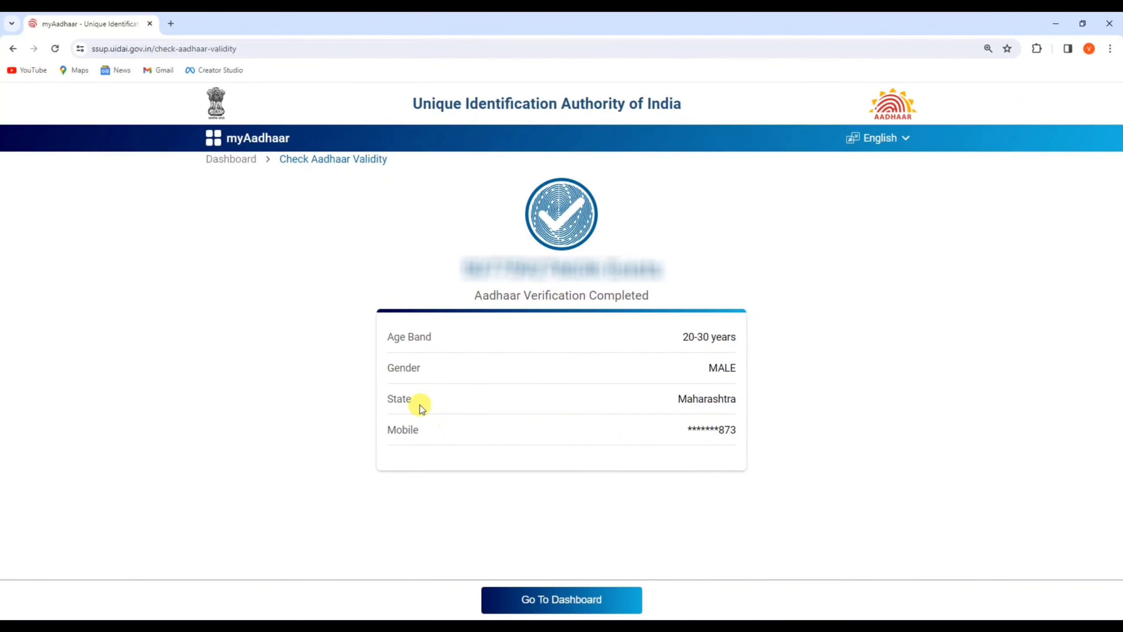
- Highlight the Mobile label and masked mobile number in the verification result
drag(381, 429, 589, 429)
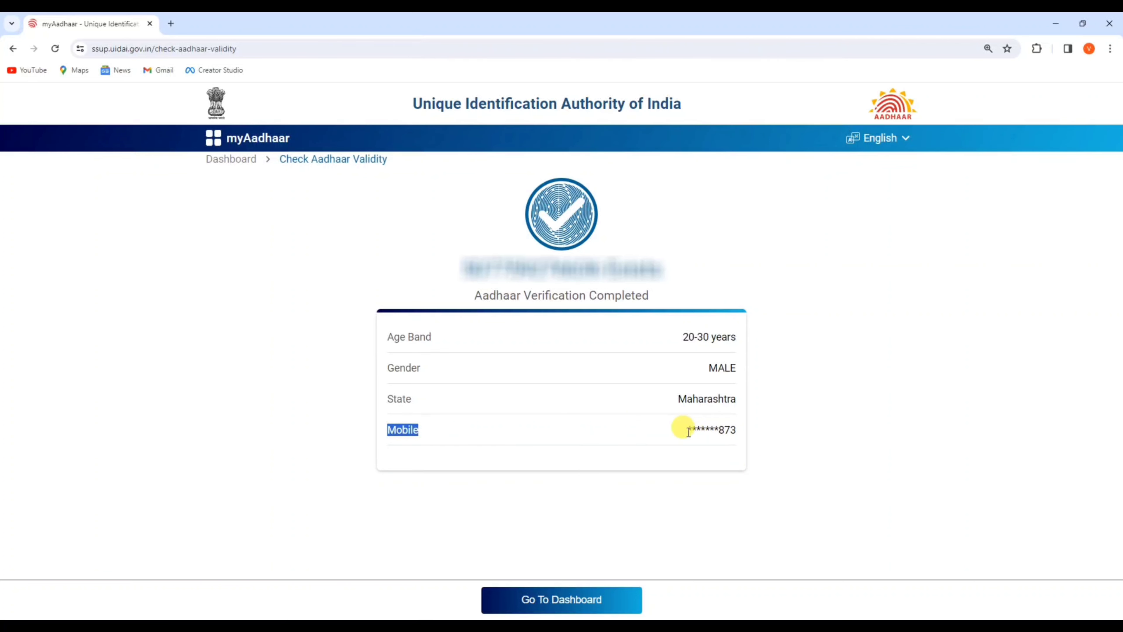
drag(688, 431, 719, 429)
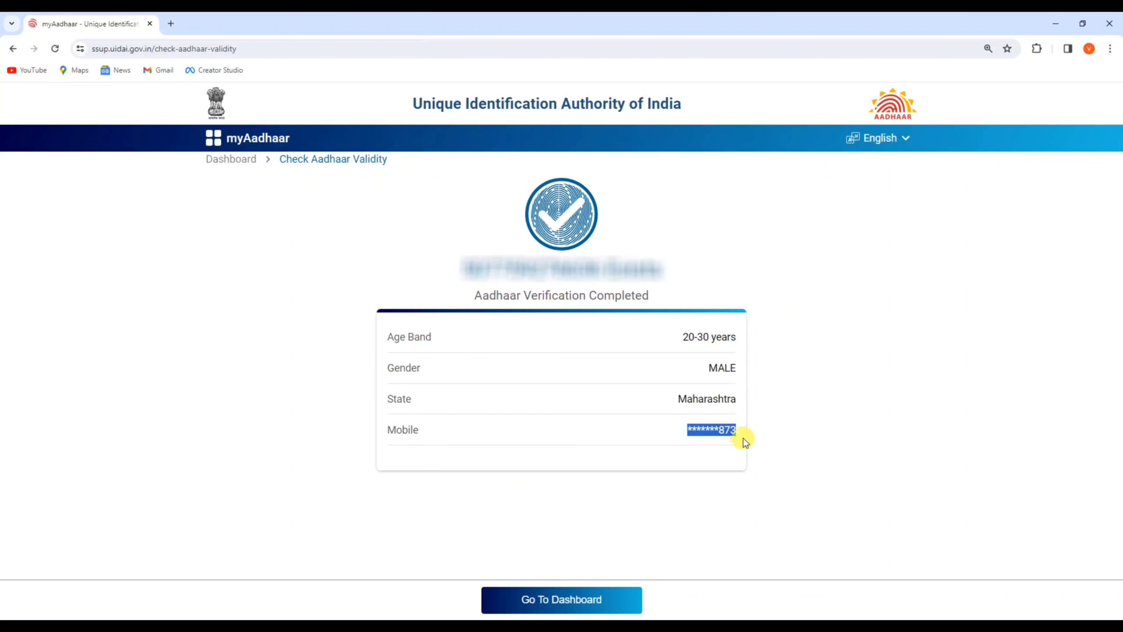
click(715, 431)
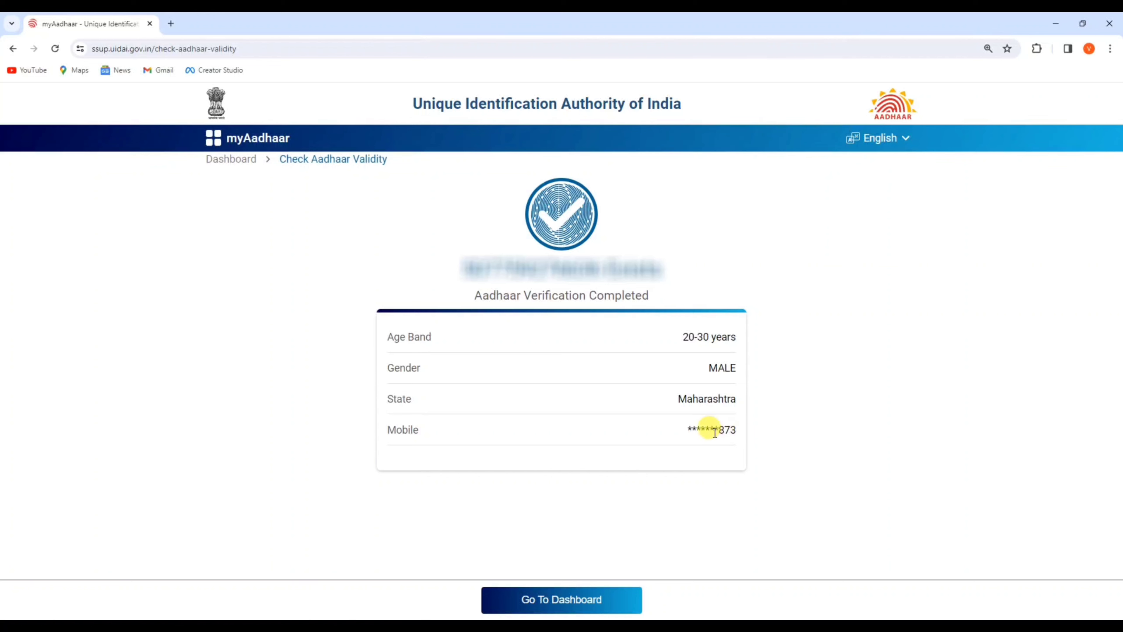
drag(715, 431, 739, 427)
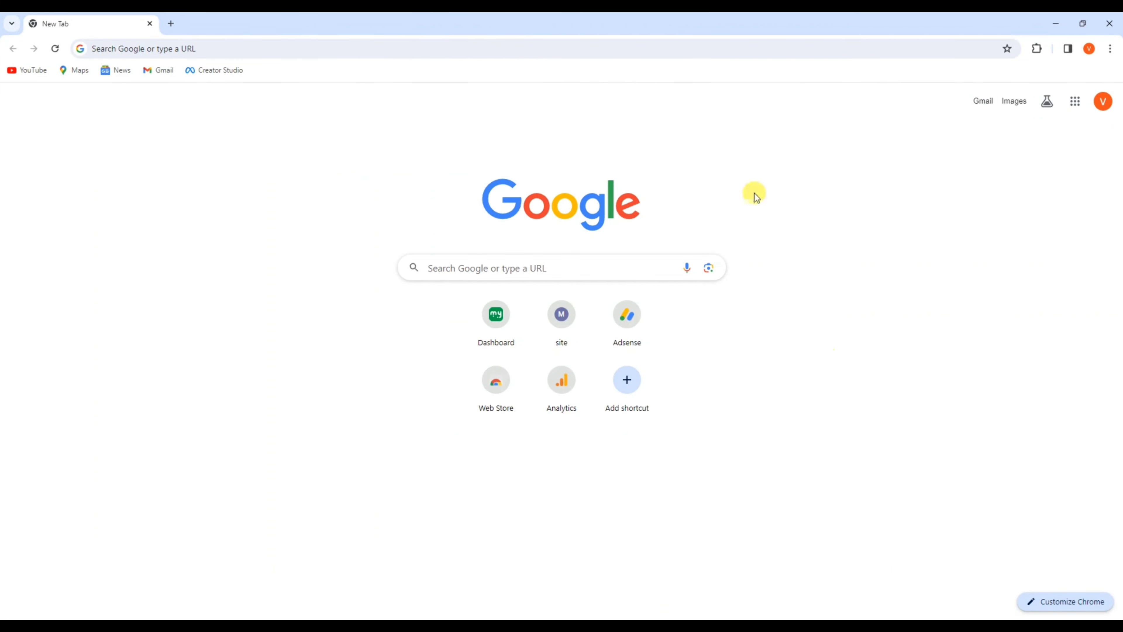
- Search Google for 'common registration facility'
click(459, 273)
text(common registration facility)
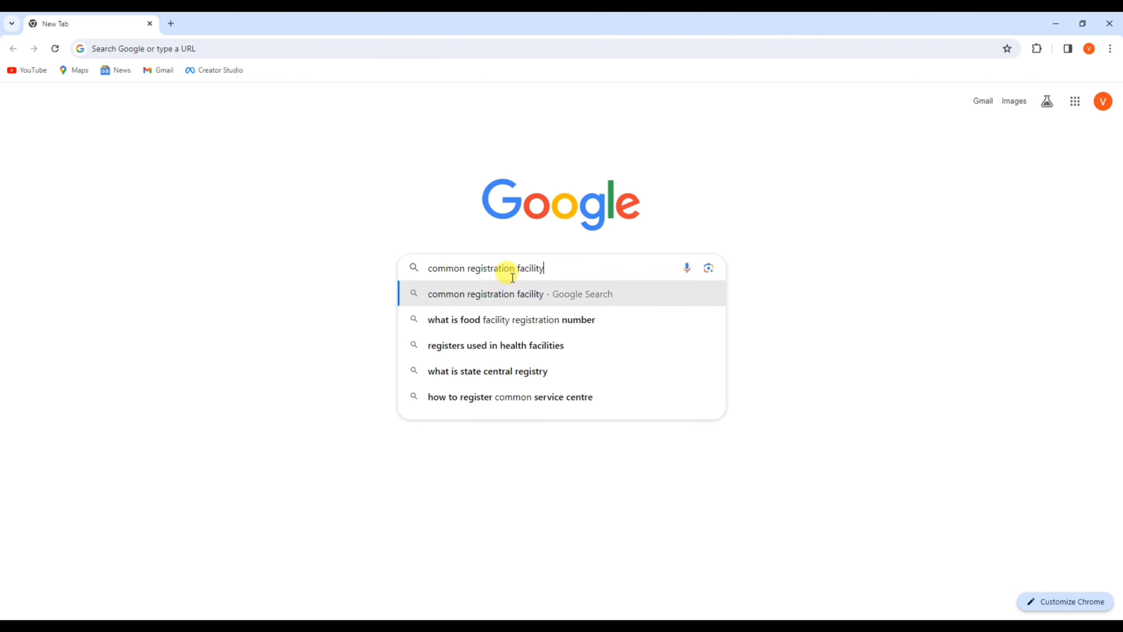
key(Return)
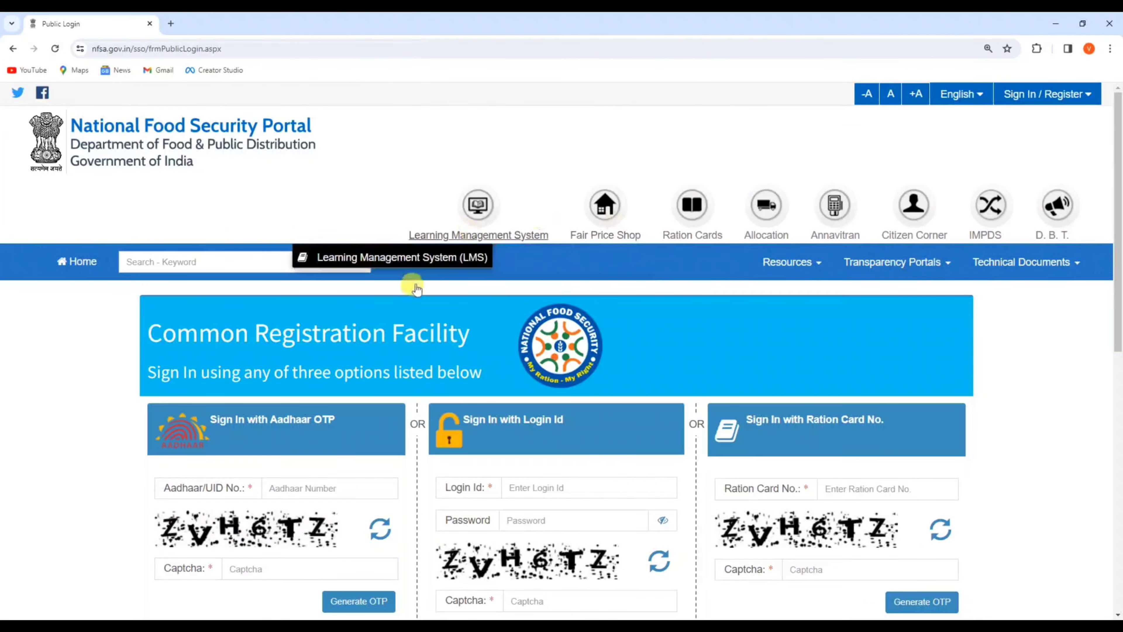
- Scroll down the Common Registration Facility sign-in page to the new-user sign-up link
scroll(478, 347, down, 2)
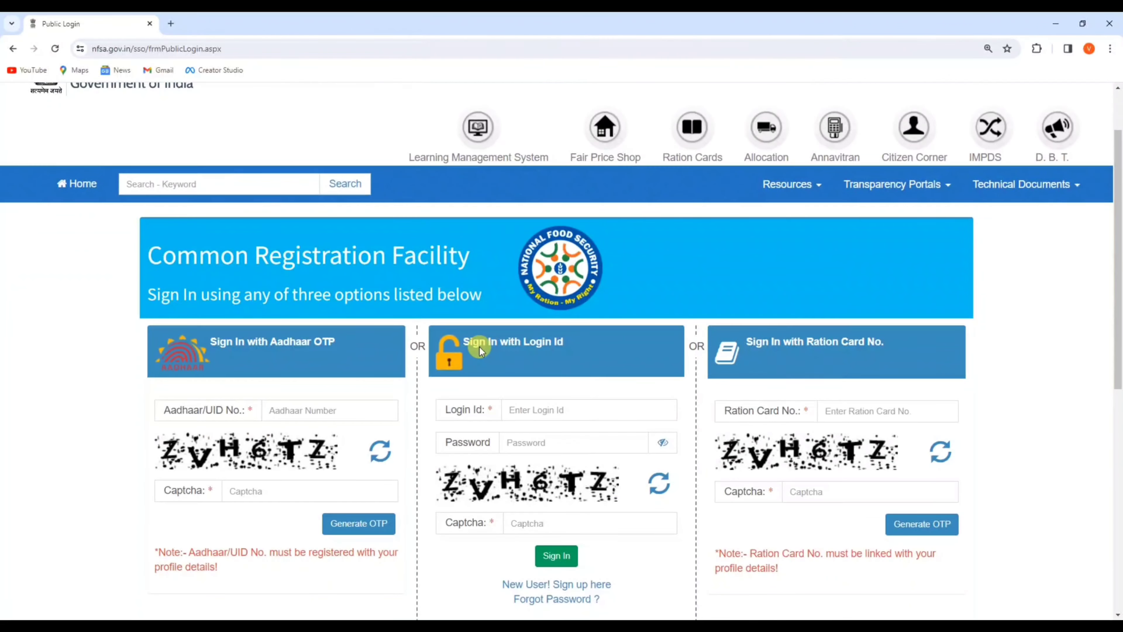
scroll(479, 346, down, 2)
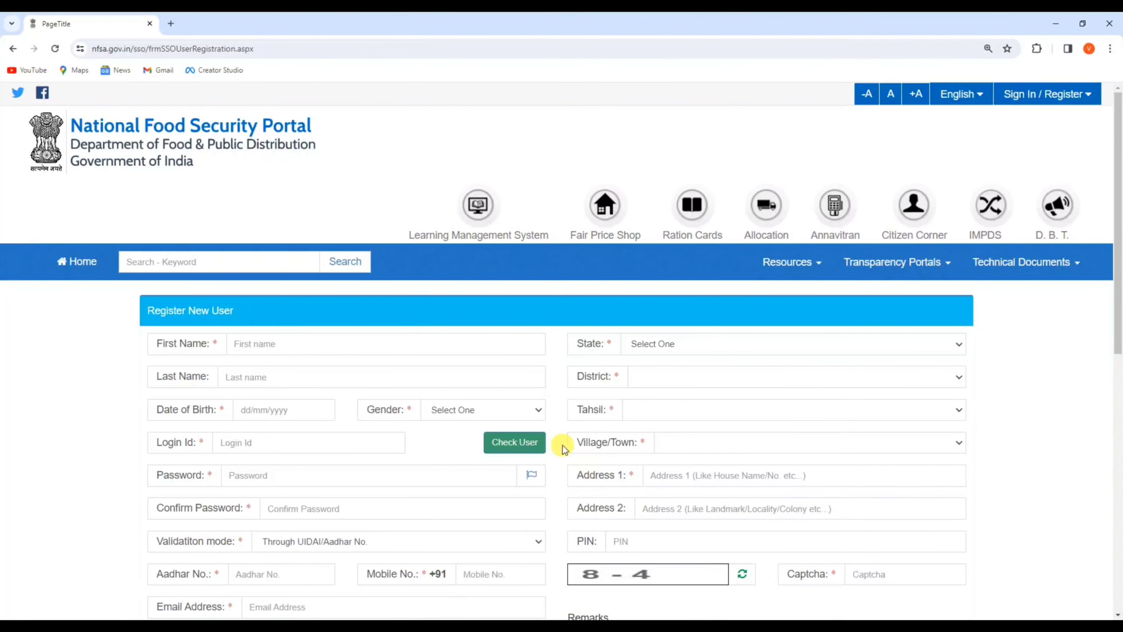
- Fill in the first and last name and set the date of birth to 10/02/1999
scroll(563, 445, down, 3)
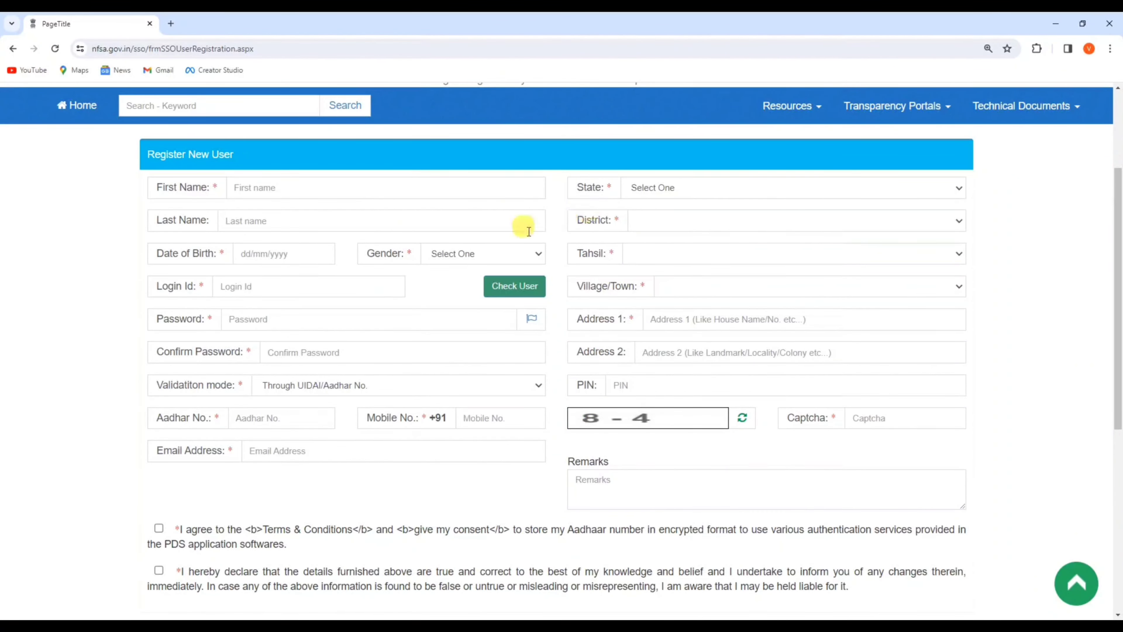
scroll(562, 359, up, 1)
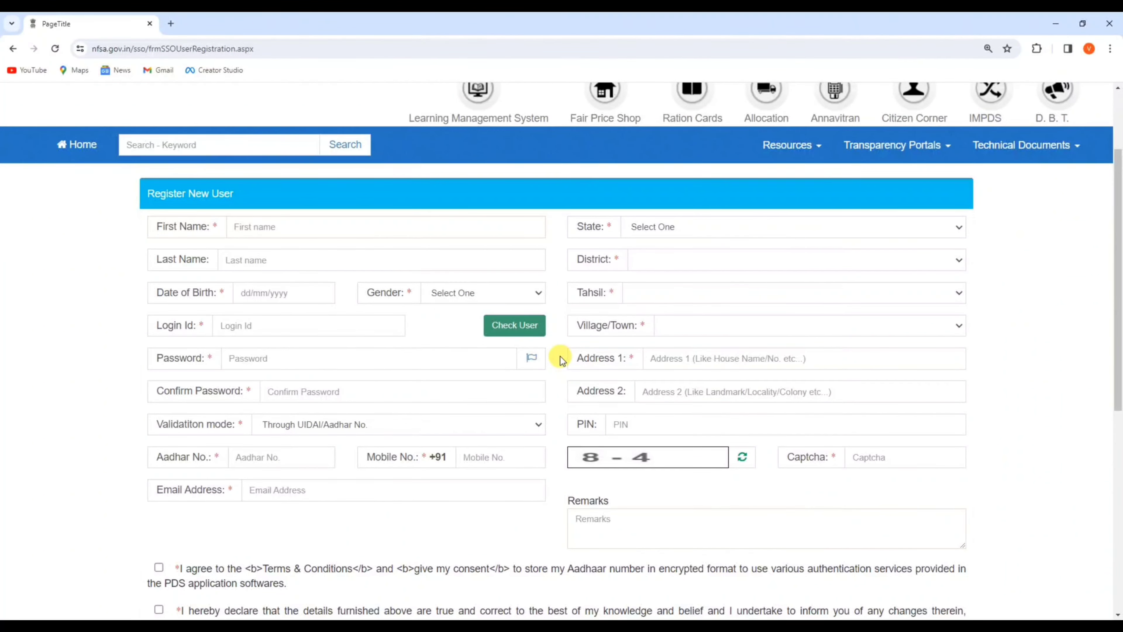
click(235, 224)
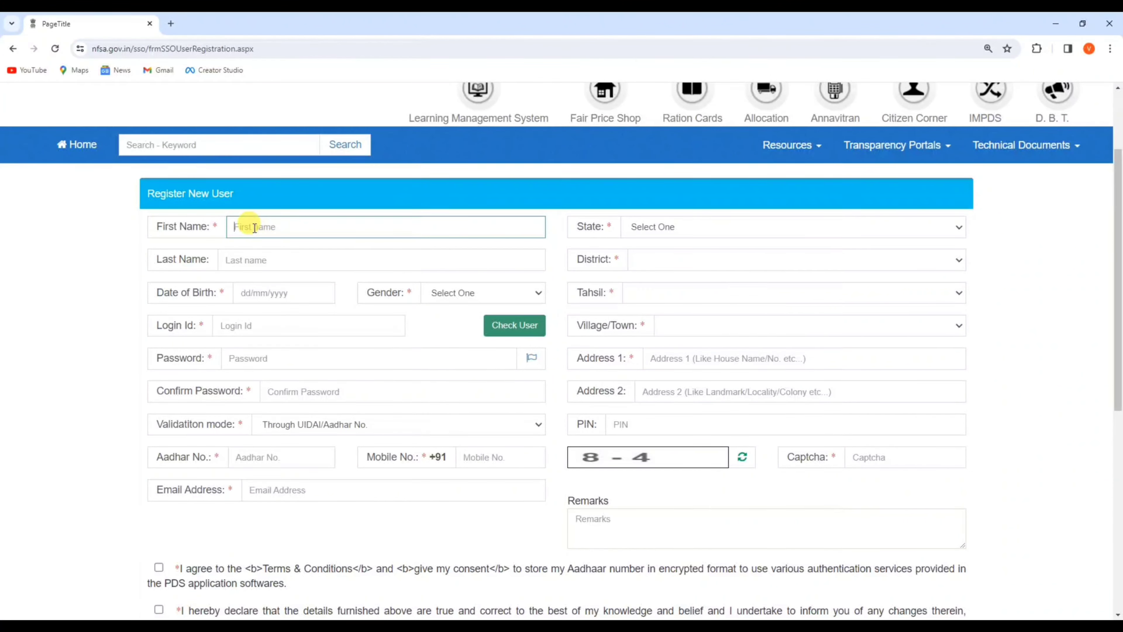
click(243, 258)
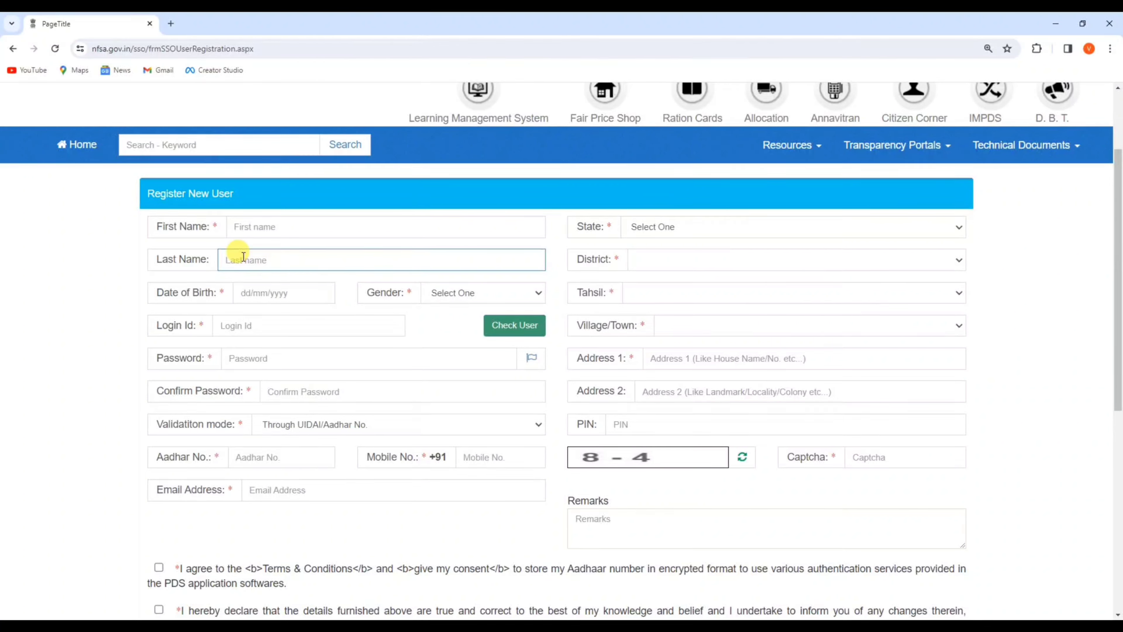
click(244, 293)
text(10/02/1999)
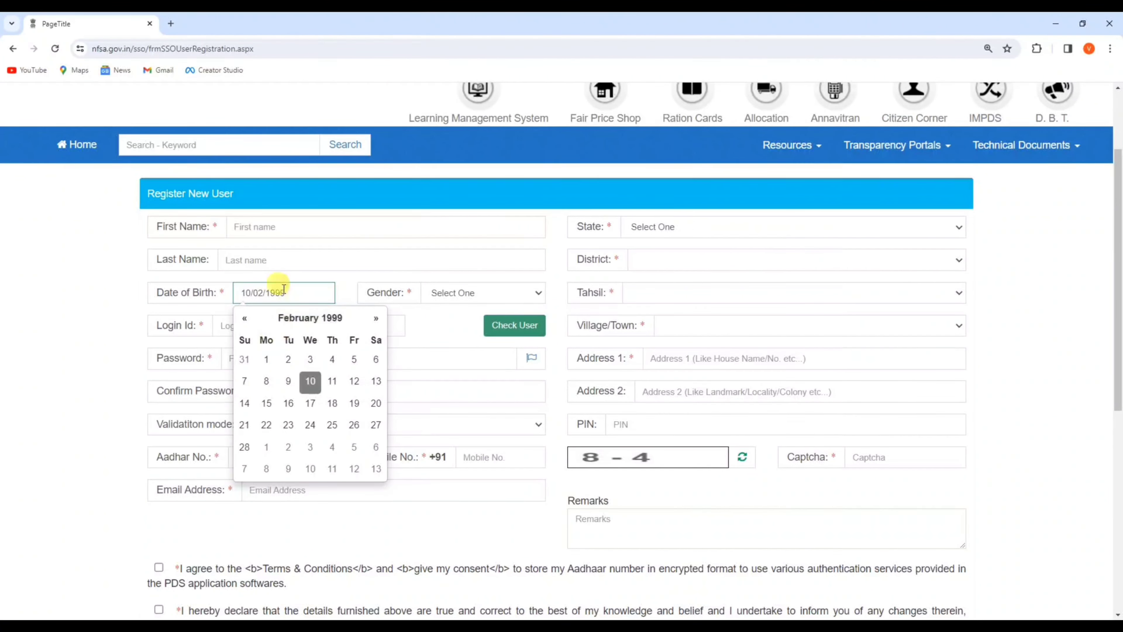
click(332, 296)
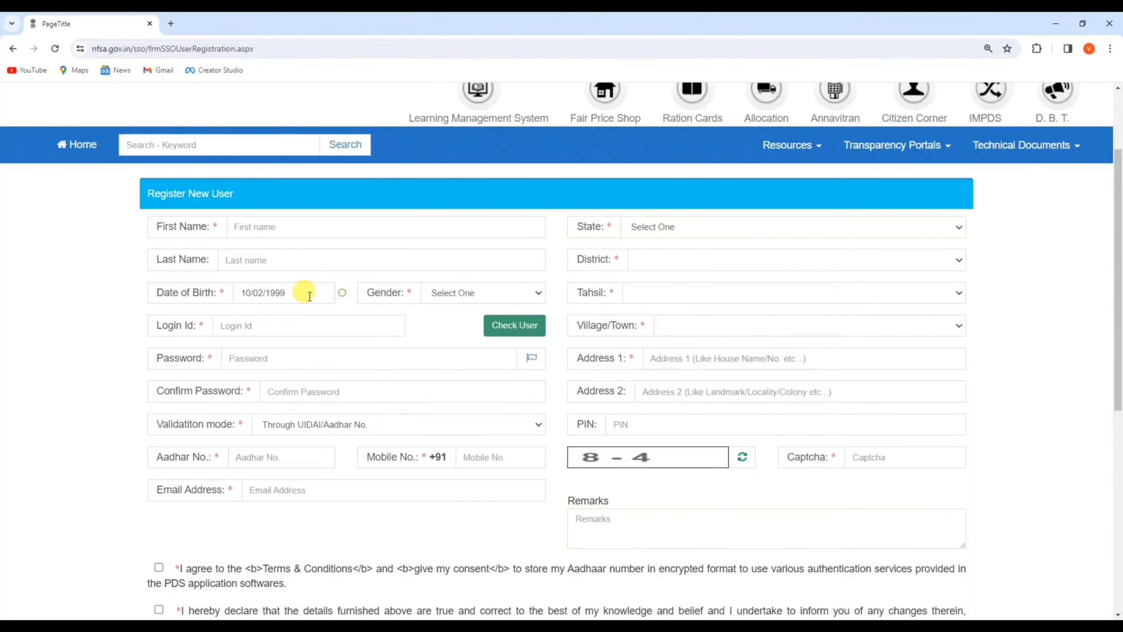
- Choose Male as gender, enter a login ID and check its availability
click(450, 294)
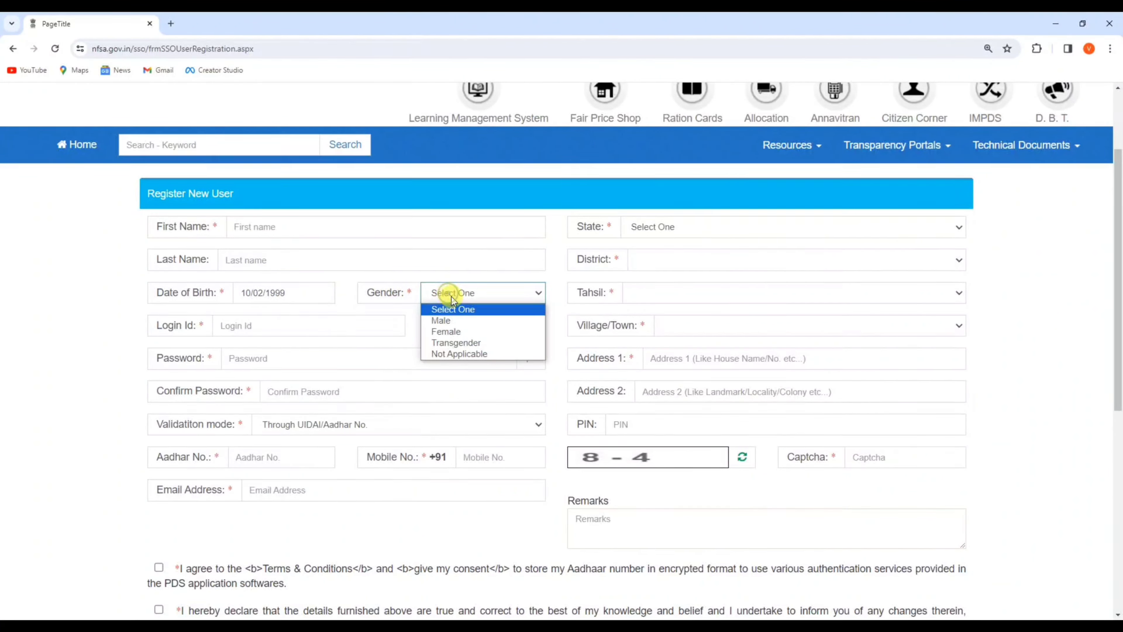
click(455, 322)
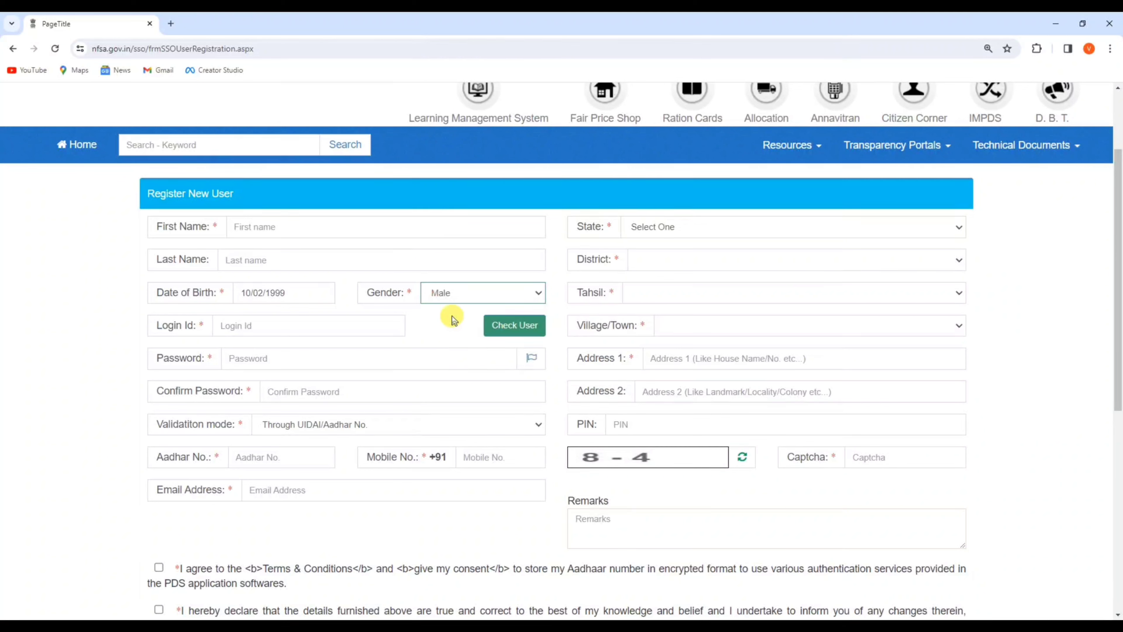
click(266, 325)
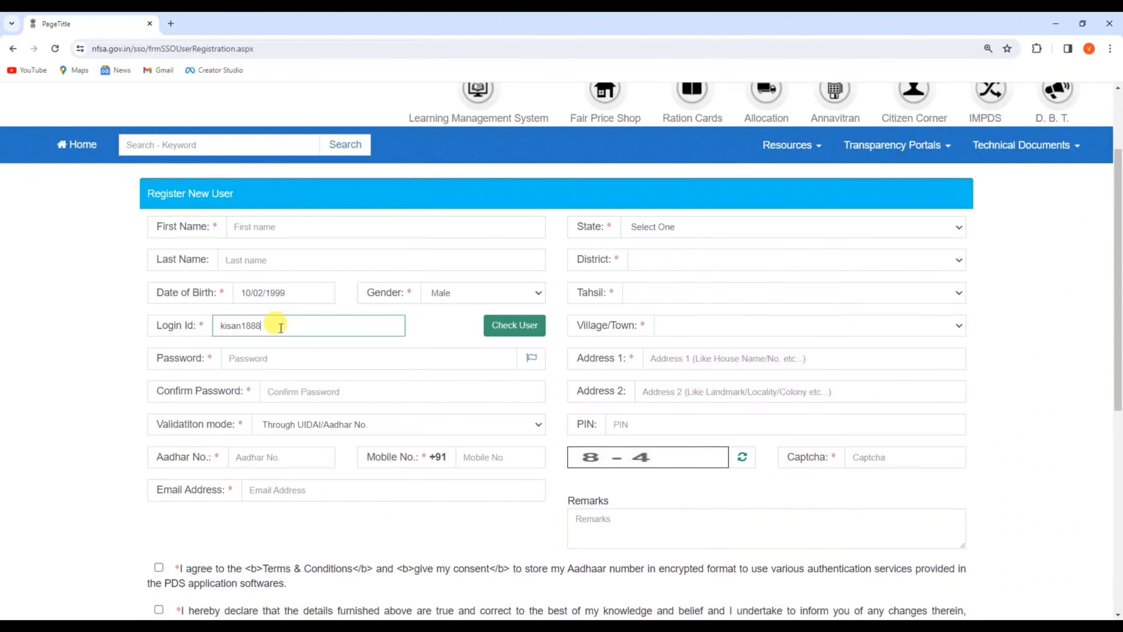
click(516, 327)
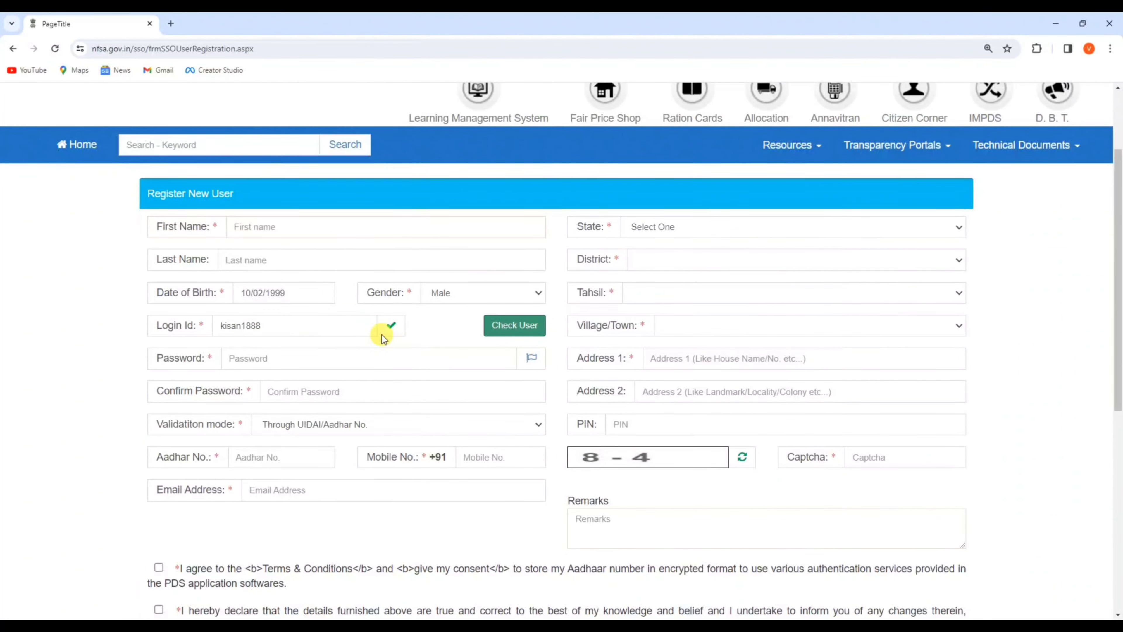
- Fill in password, password confirmation, Aadhaar number, mobile number and email address
click(252, 359)
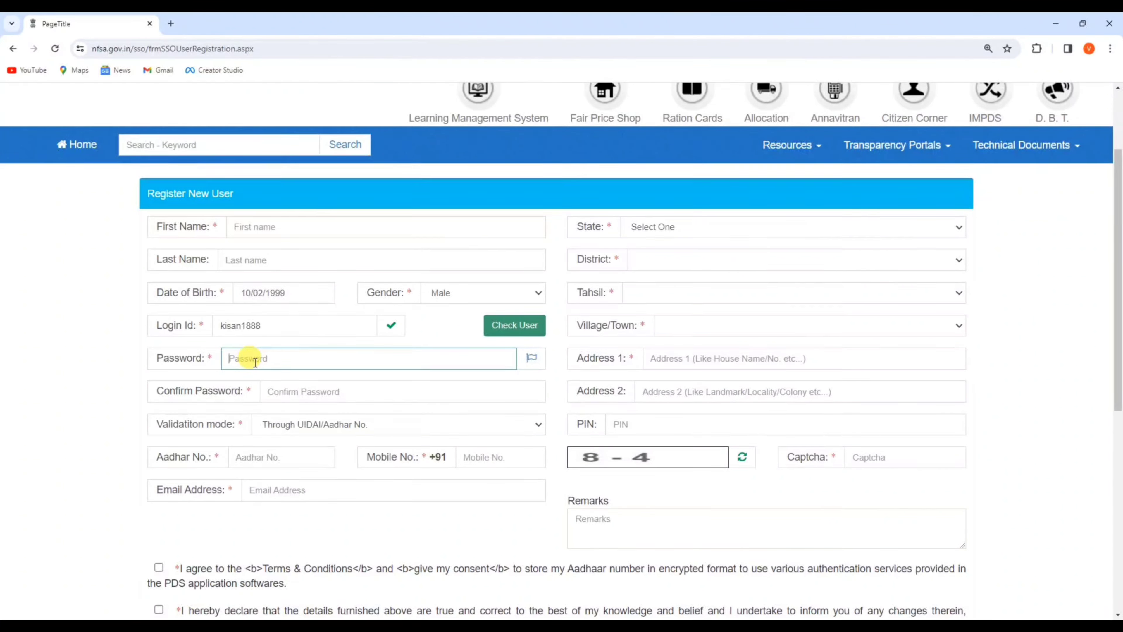
click(296, 392)
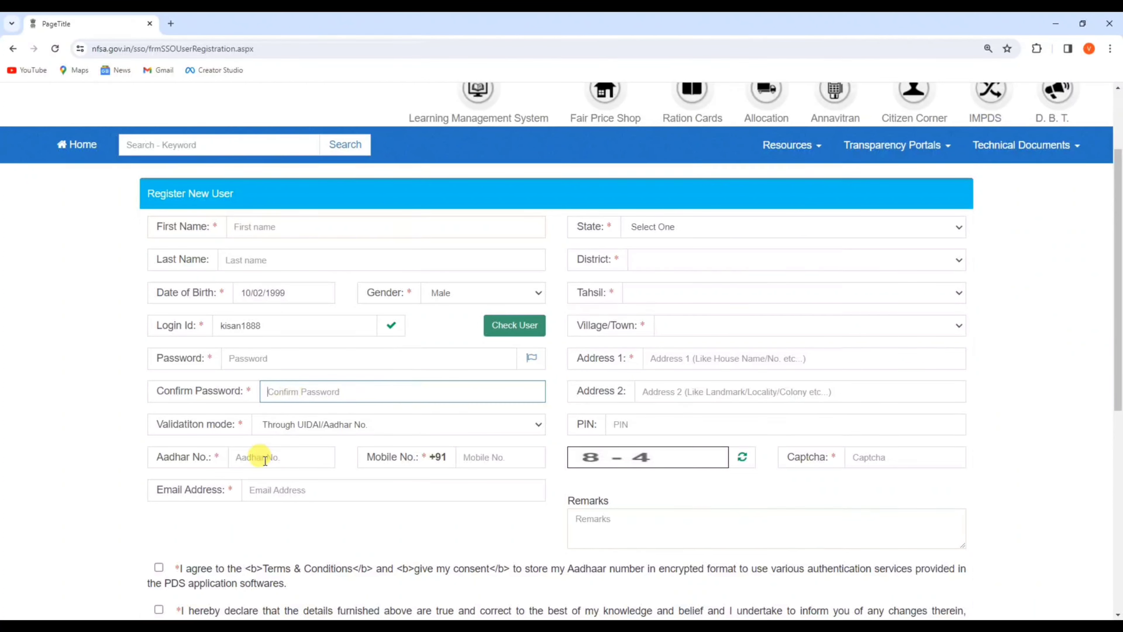
click(246, 458)
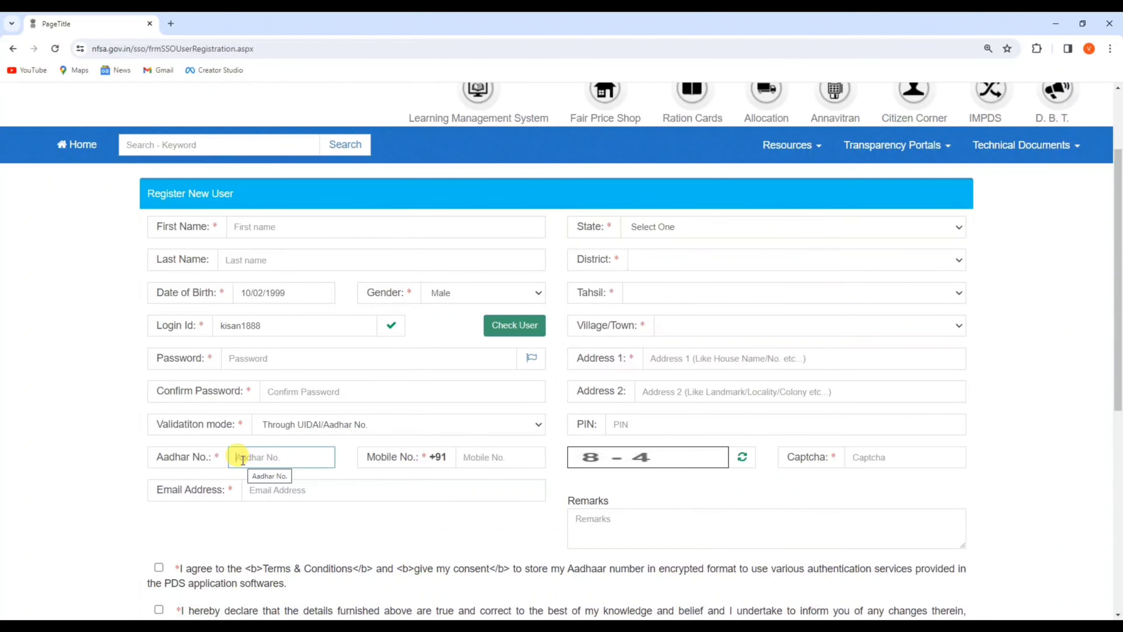
click(487, 457)
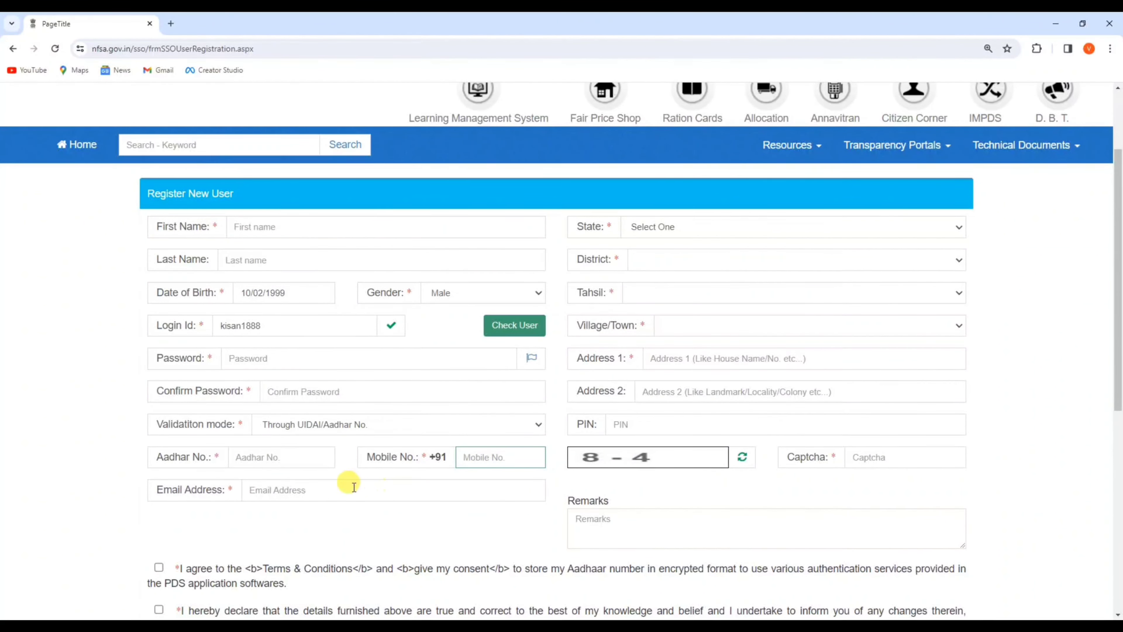
click(288, 492)
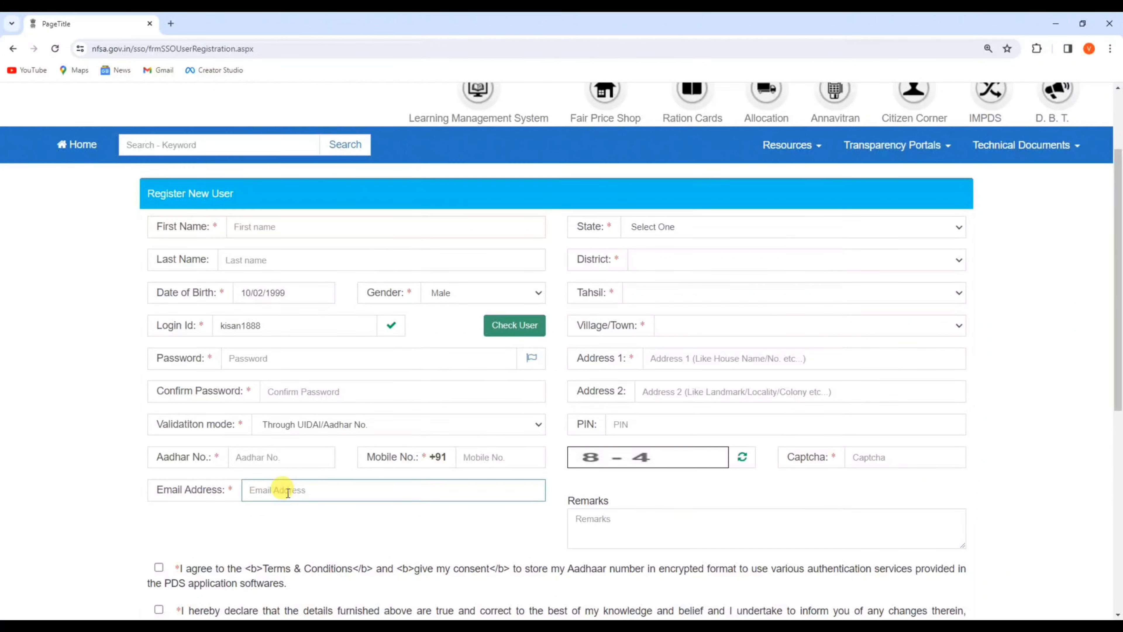
- Set state Maharashtra, district JALNA, tahsil Ambad and village Bantakli
click(649, 225)
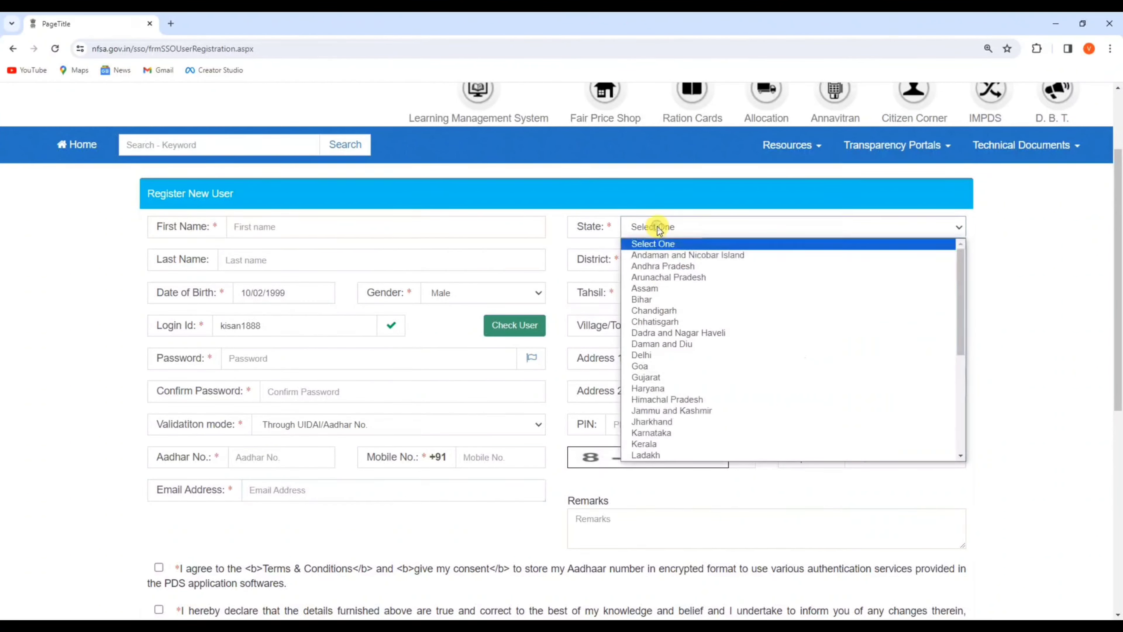
scroll(671, 317, down, 3)
scroll(672, 318, down, 2)
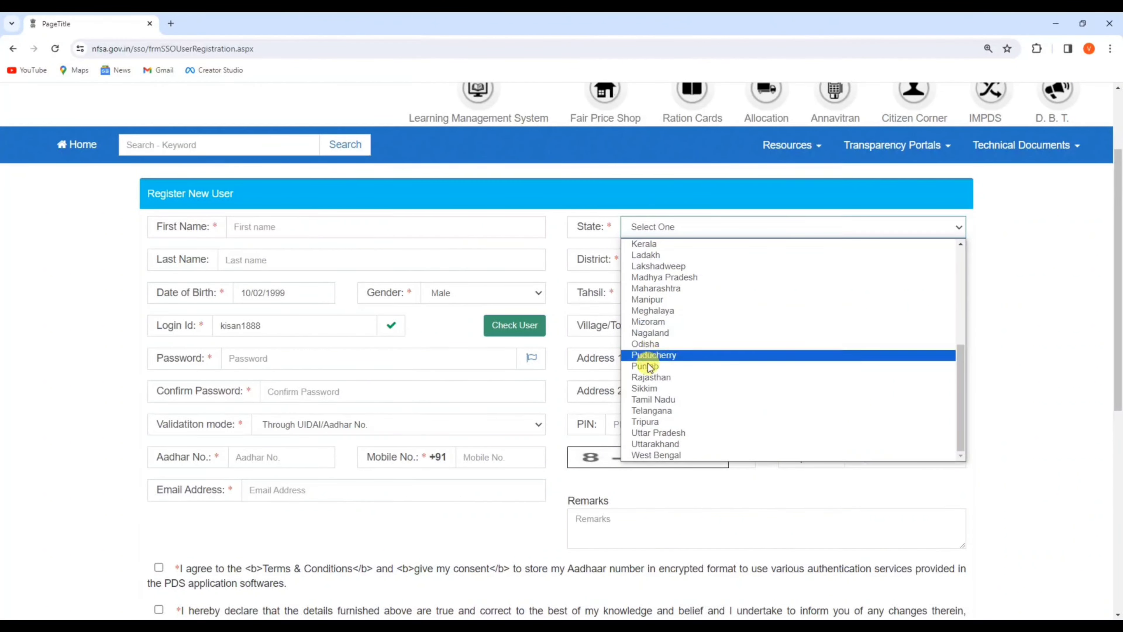
click(668, 289)
click(661, 259)
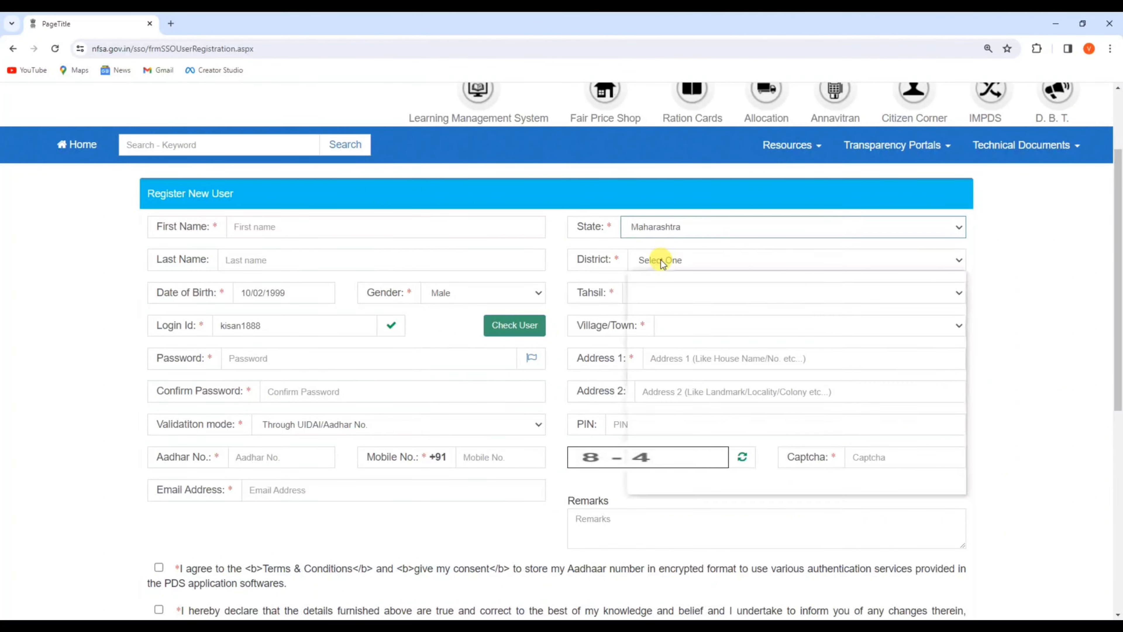
click(659, 432)
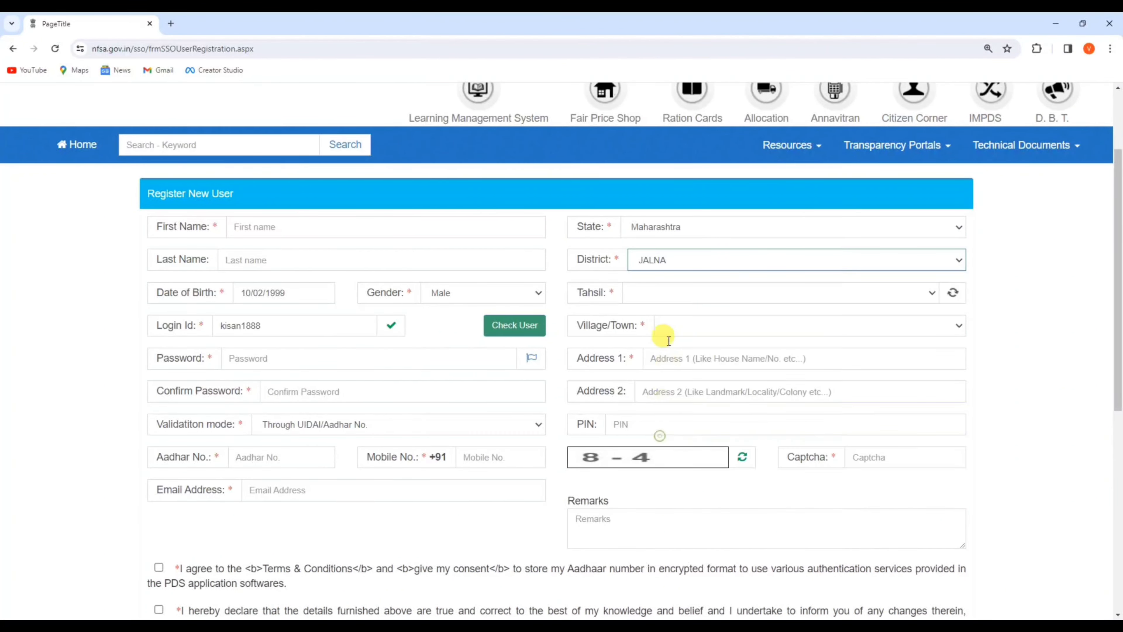
click(657, 292)
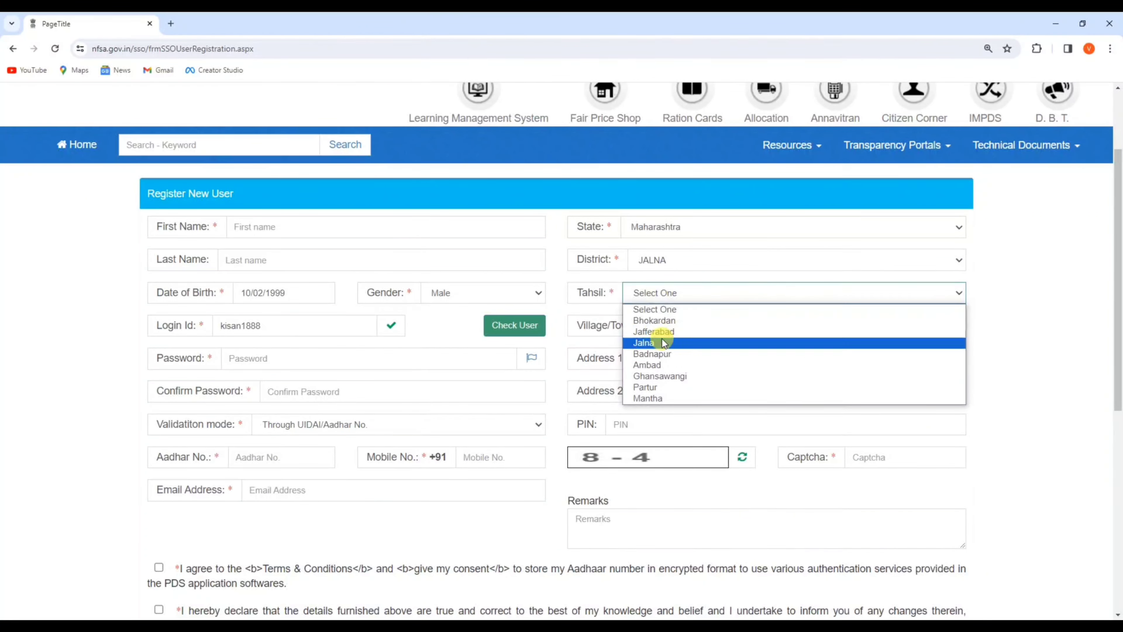
click(655, 366)
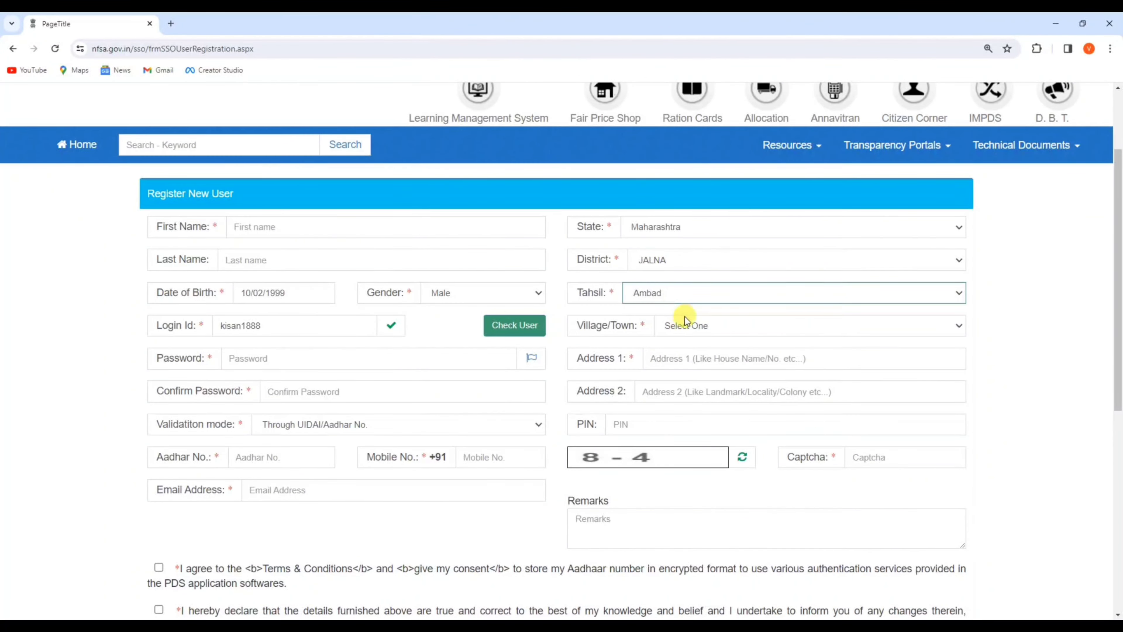
click(686, 327)
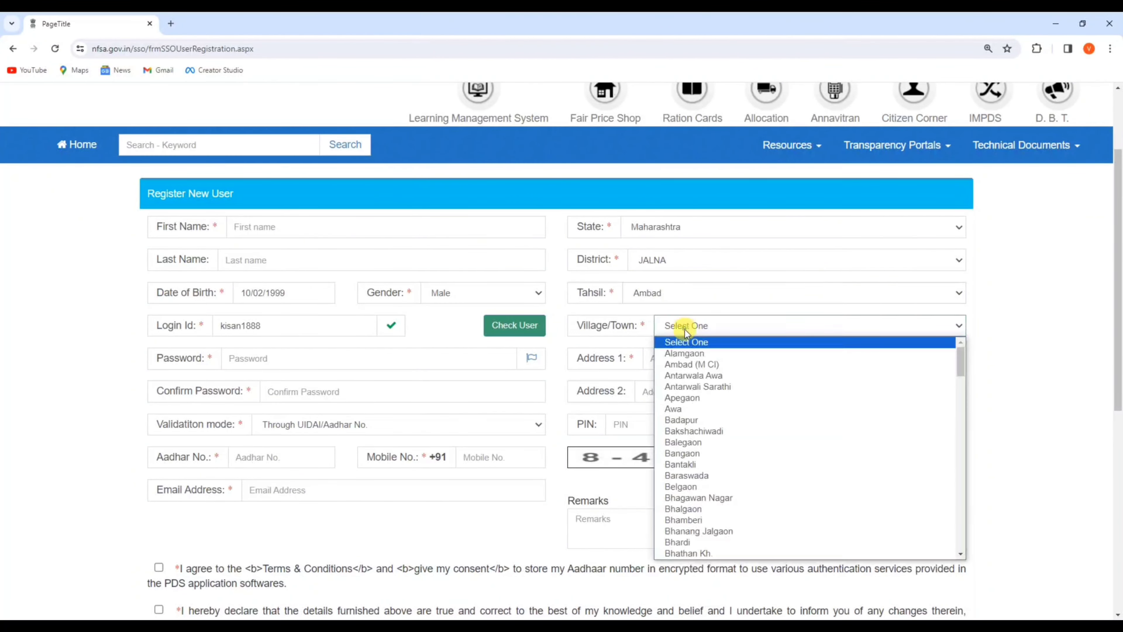
click(681, 464)
- Fill in both address lines and the PIN code
click(672, 357)
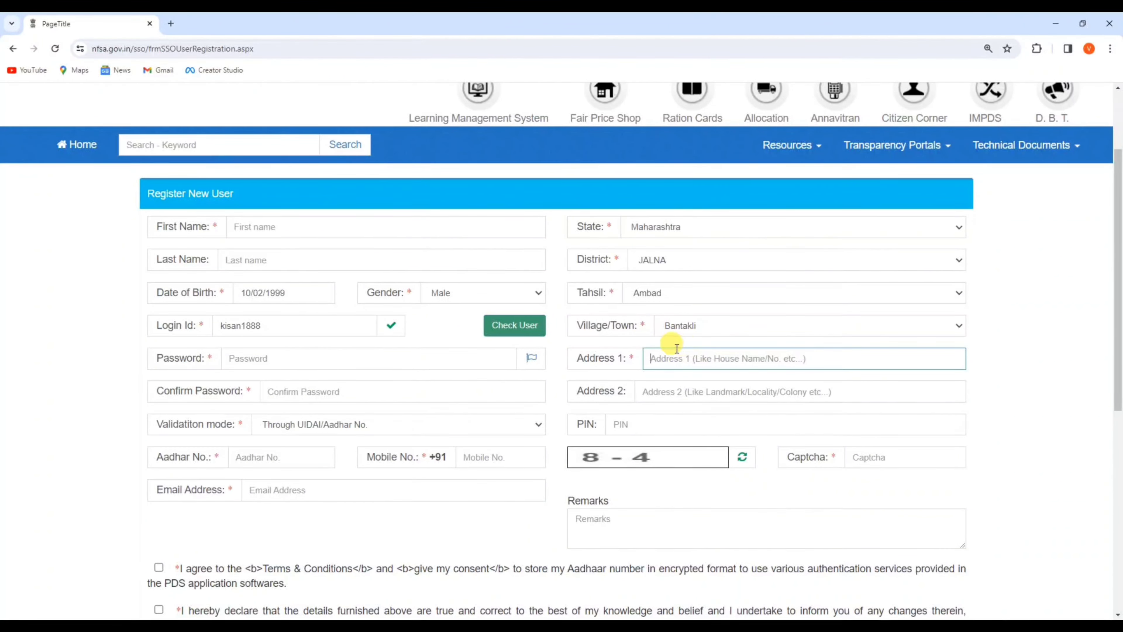
click(661, 390)
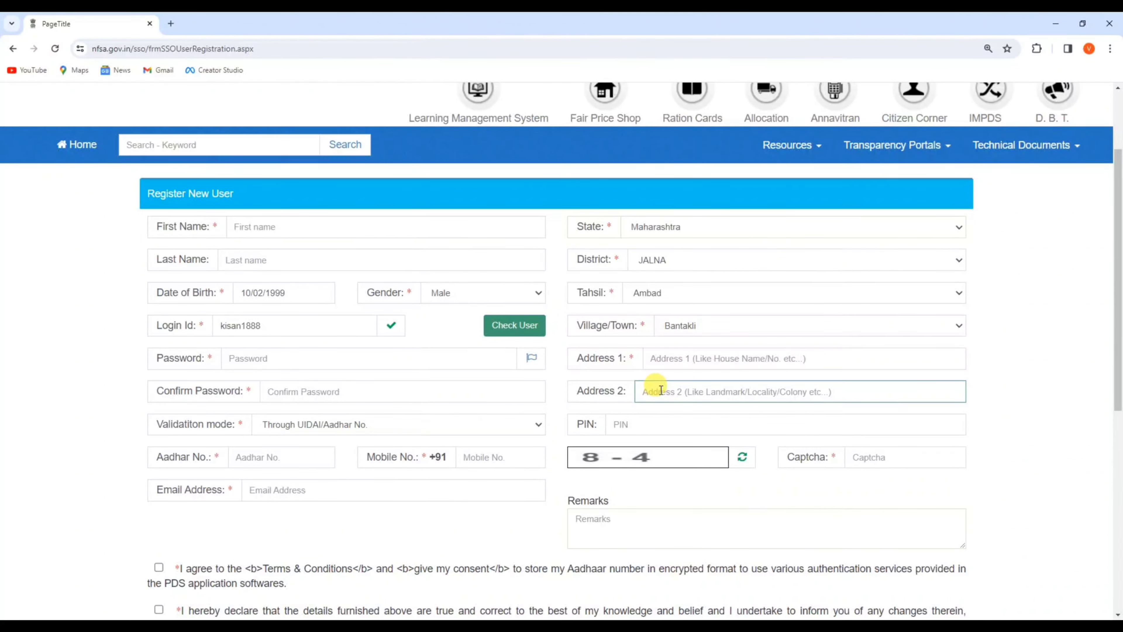
click(617, 425)
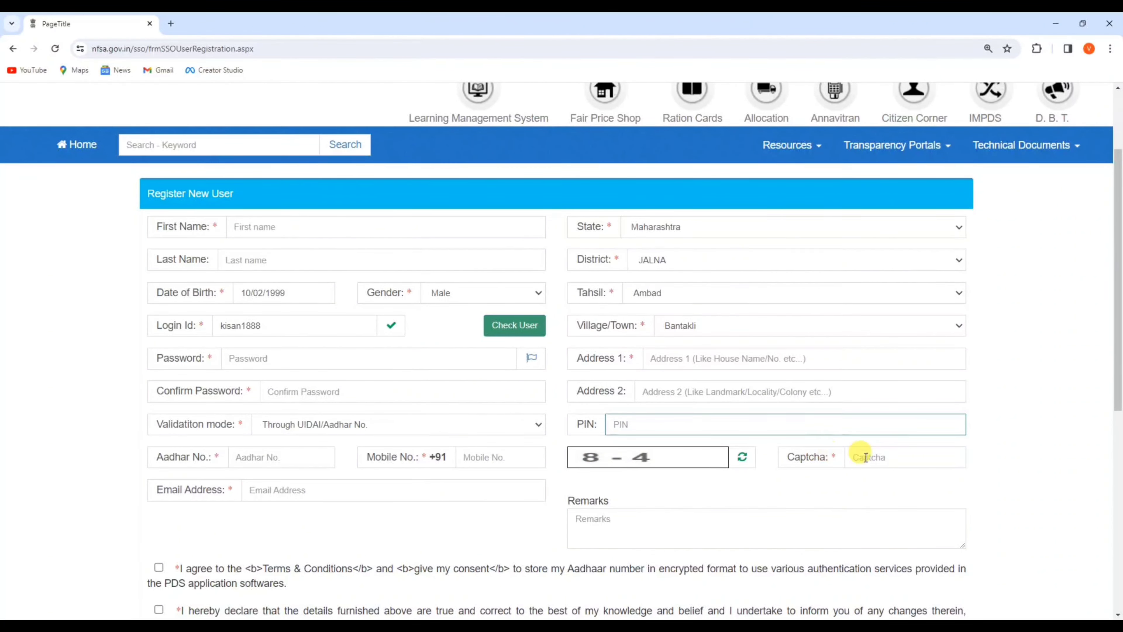
click(891, 456)
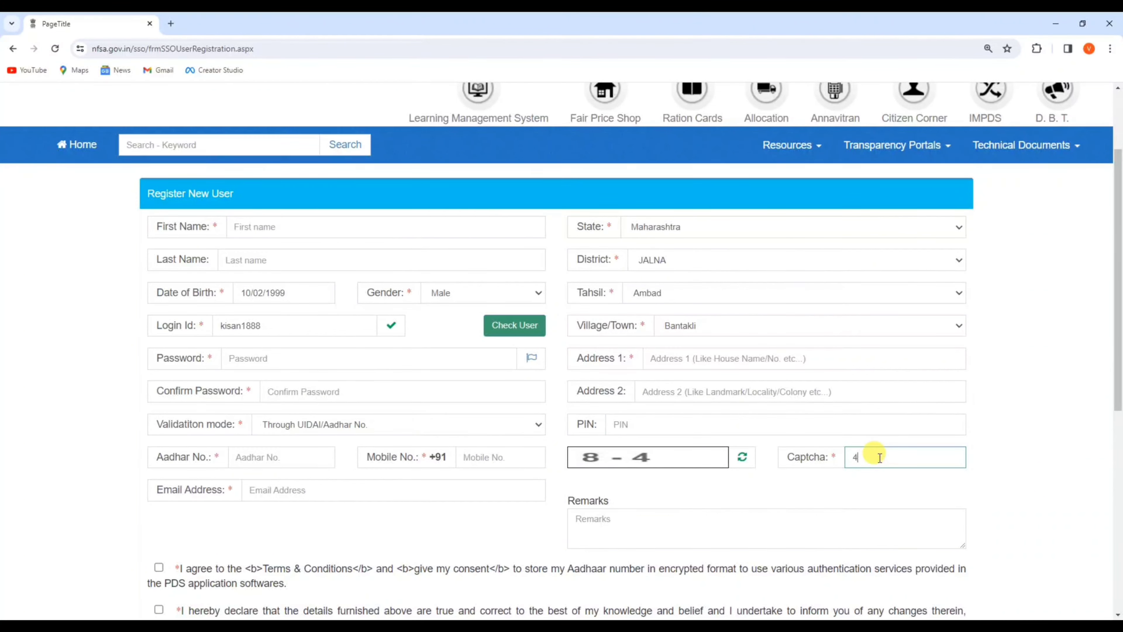
- Answer captcha 4, tick both declarations, submit, and acknowledge the registration success message
text(4)
scroll(607, 474, down, 4)
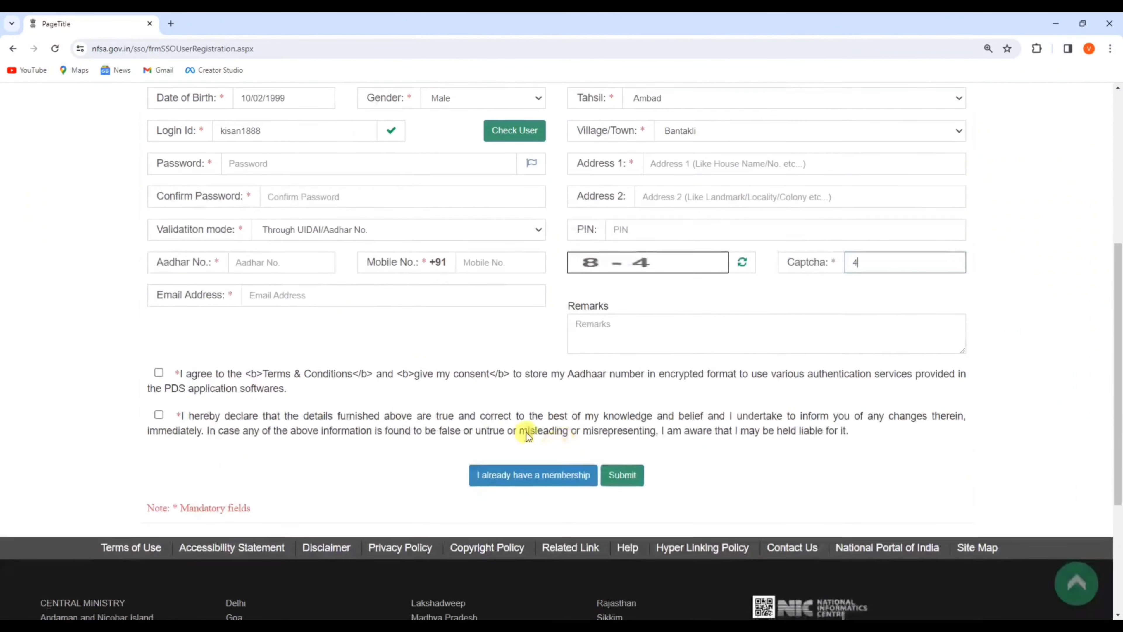
click(159, 374)
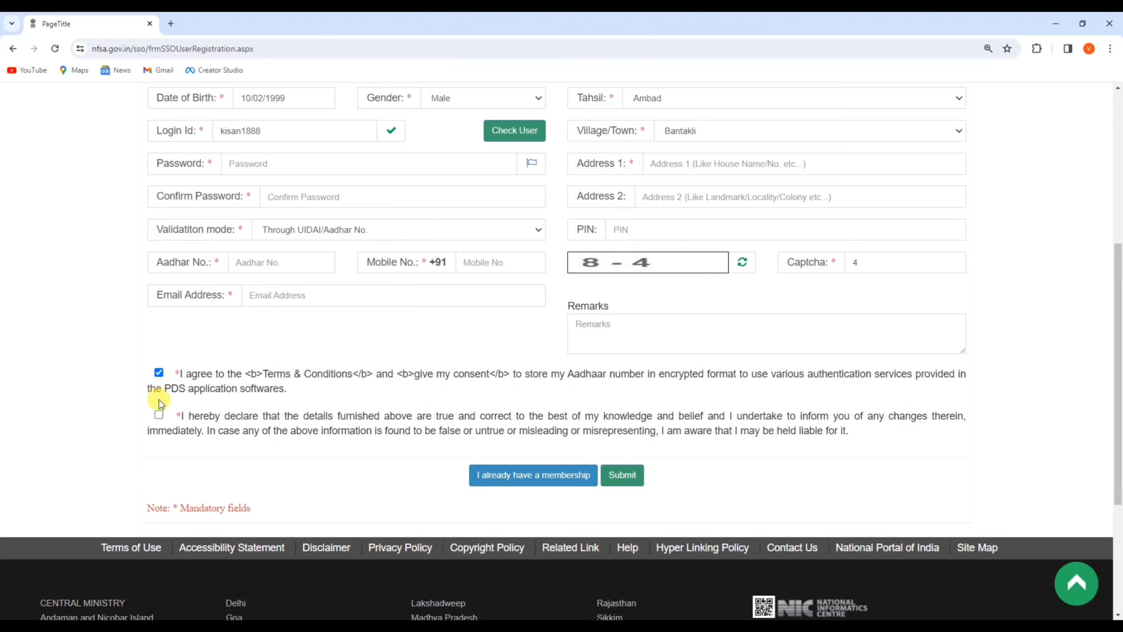
click(159, 415)
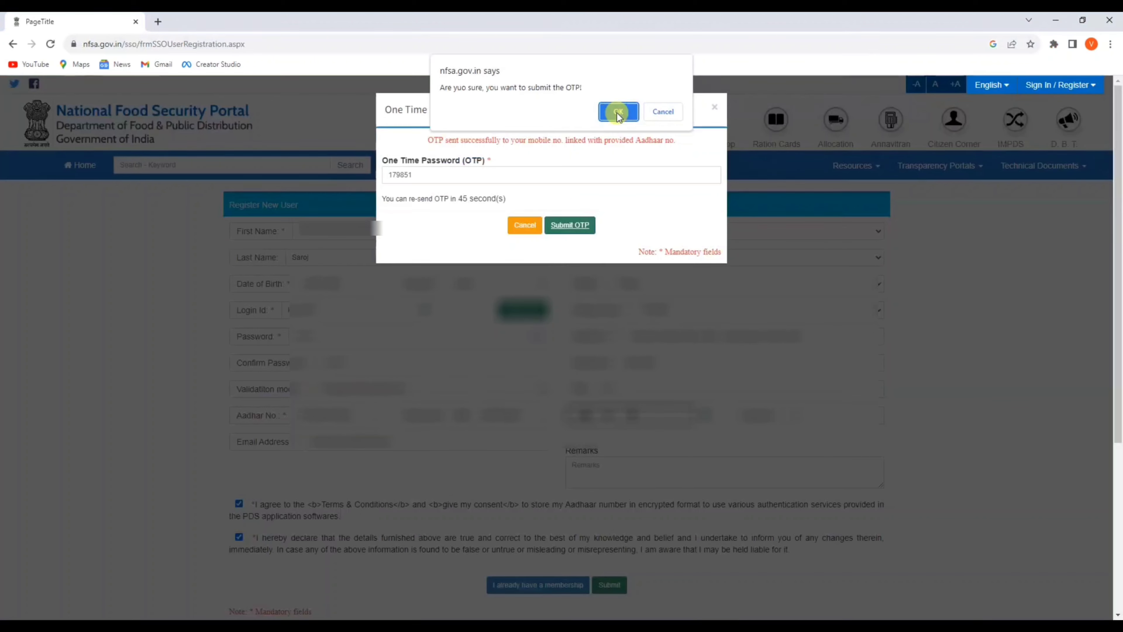
click(619, 112)
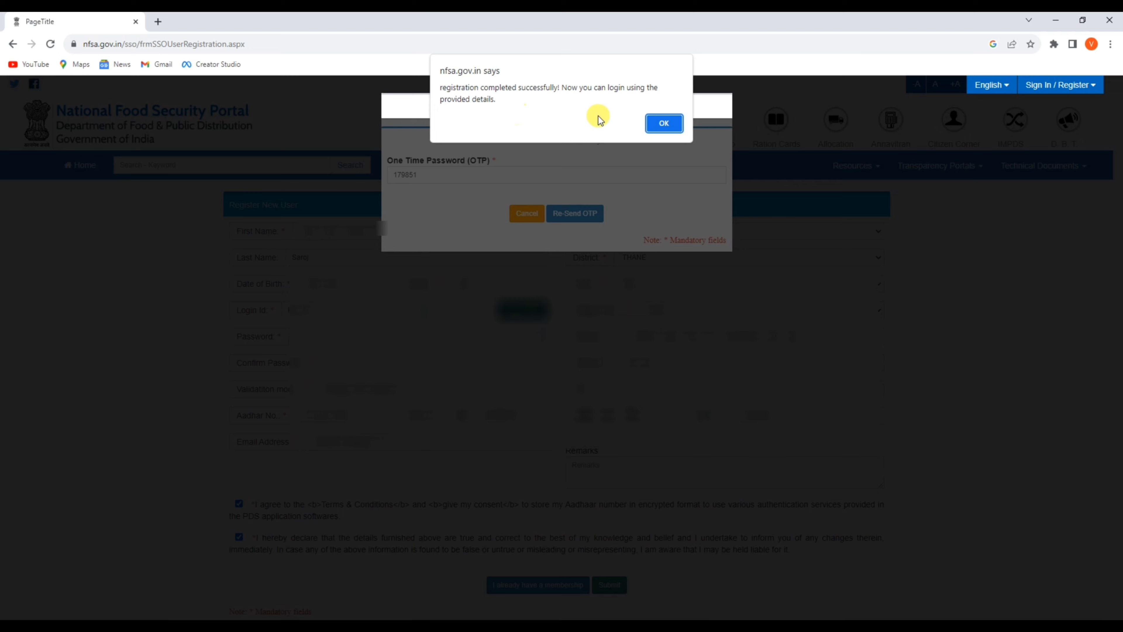
click(664, 125)
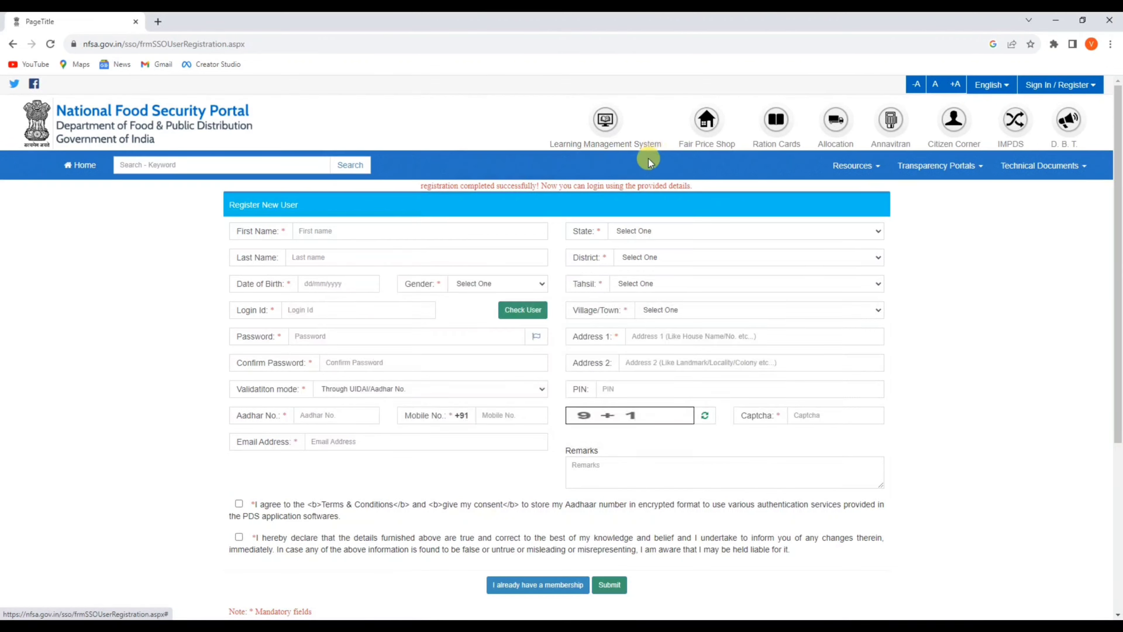
- Go to the existing-member sign-in page and point out the Aadhaar OTP and Login Id options
click(552, 587)
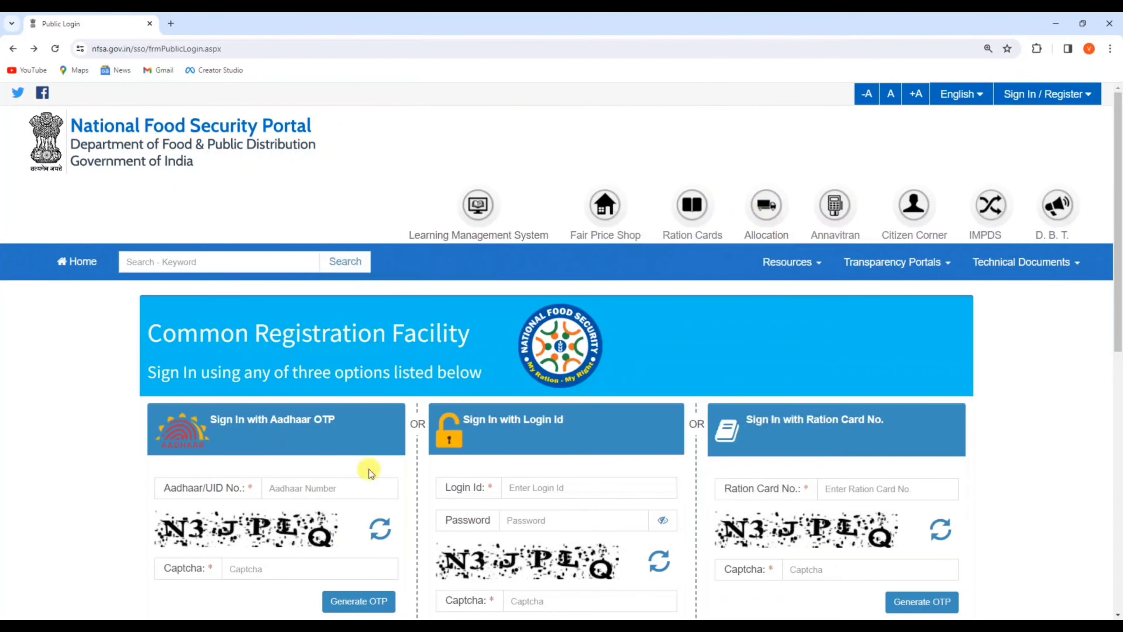
scroll(505, 348, down, 4)
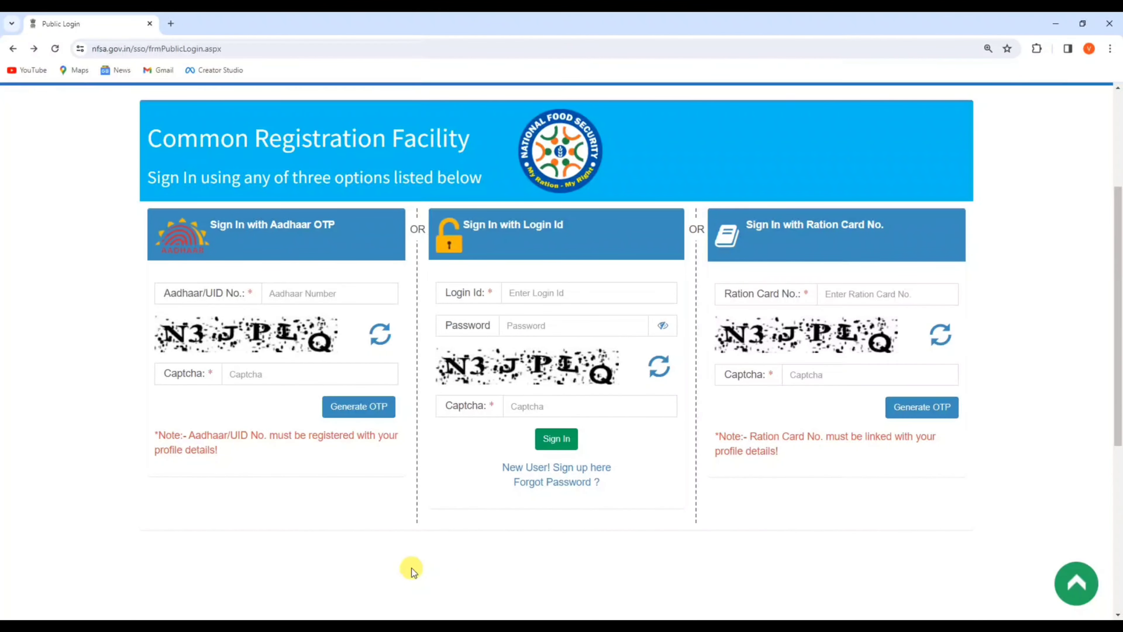
drag(211, 224, 346, 214)
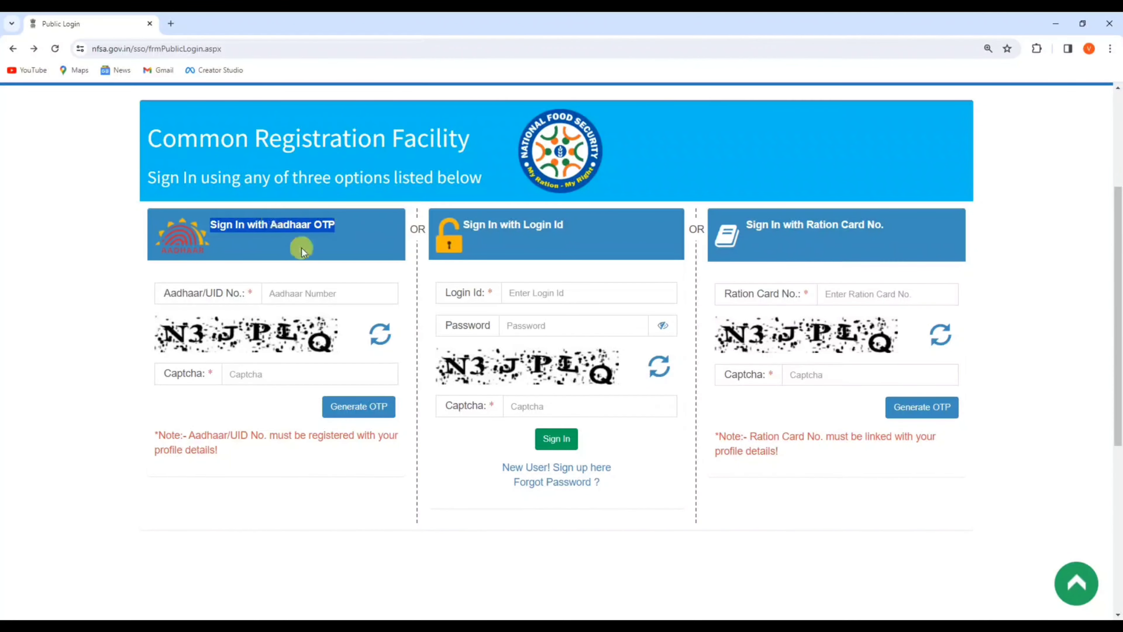
drag(522, 225, 587, 230)
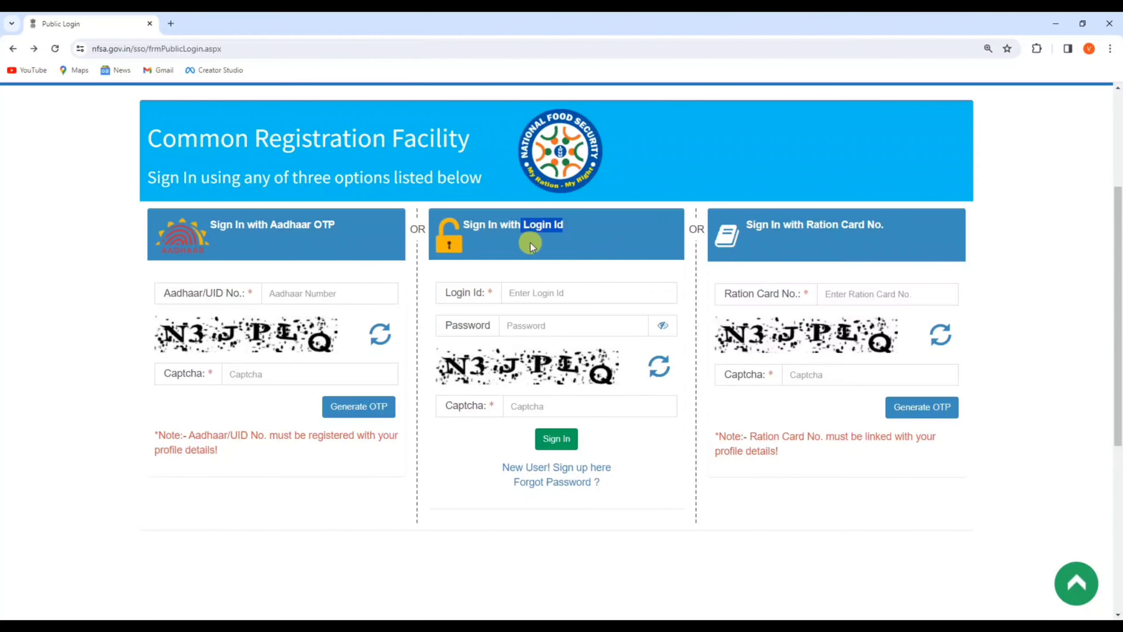
- Enter the new login ID, password and captcha, then sign in
click(515, 291)
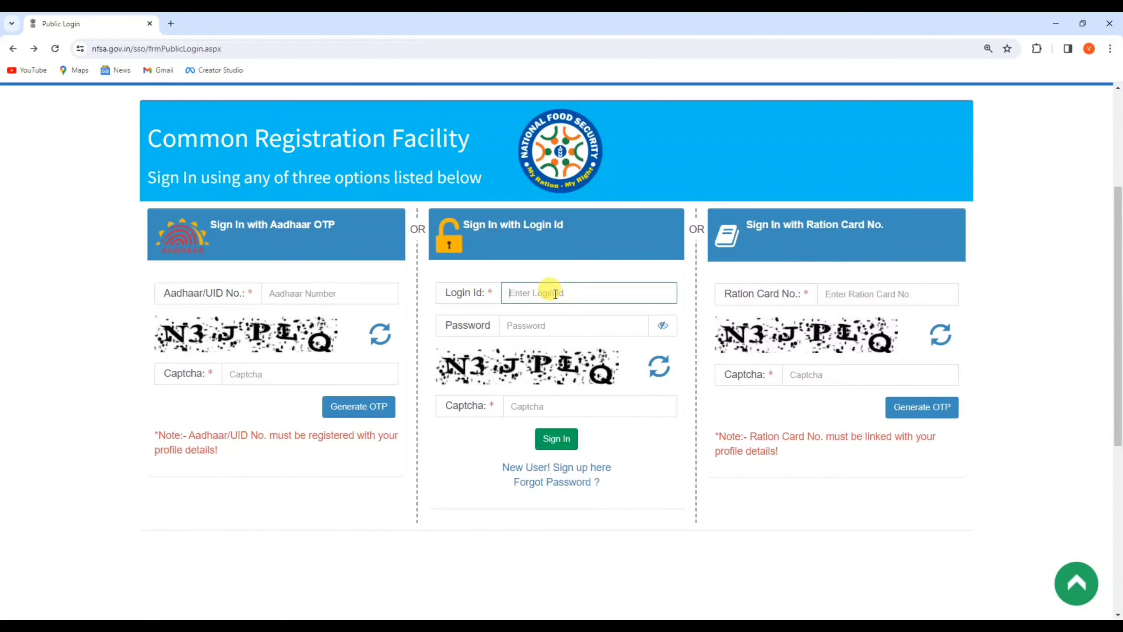
click(534, 325)
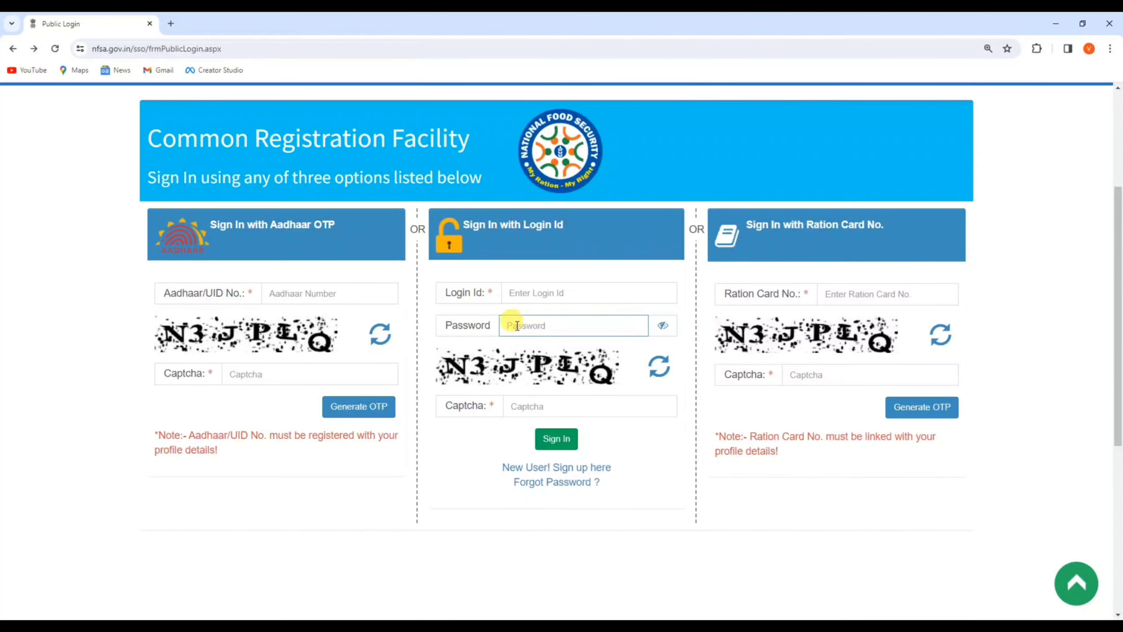
click(523, 406)
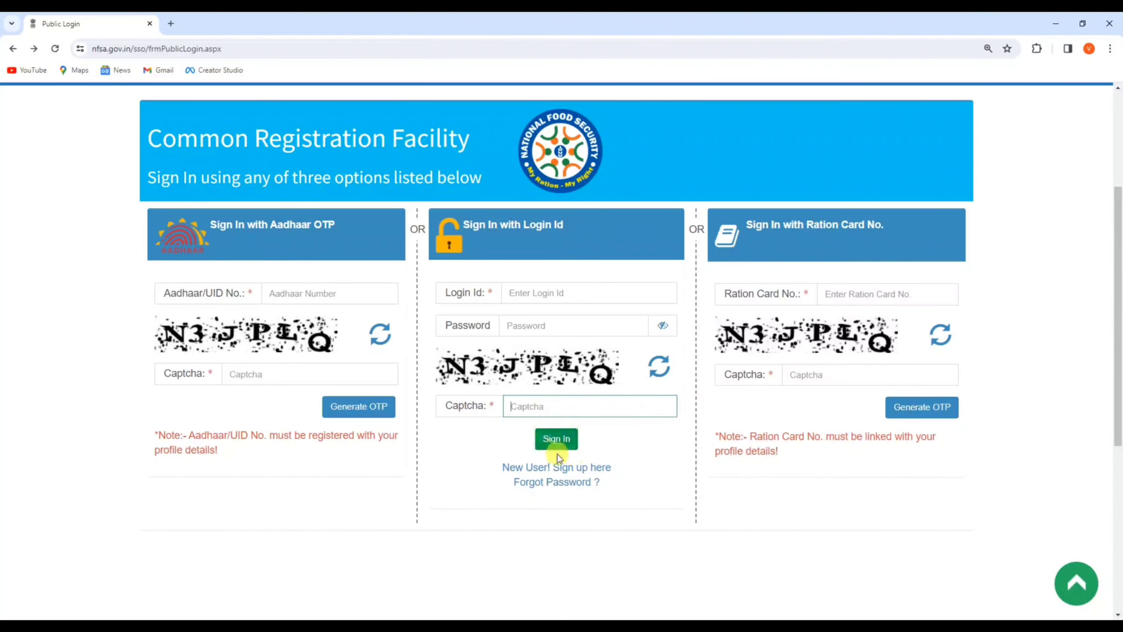
click(548, 440)
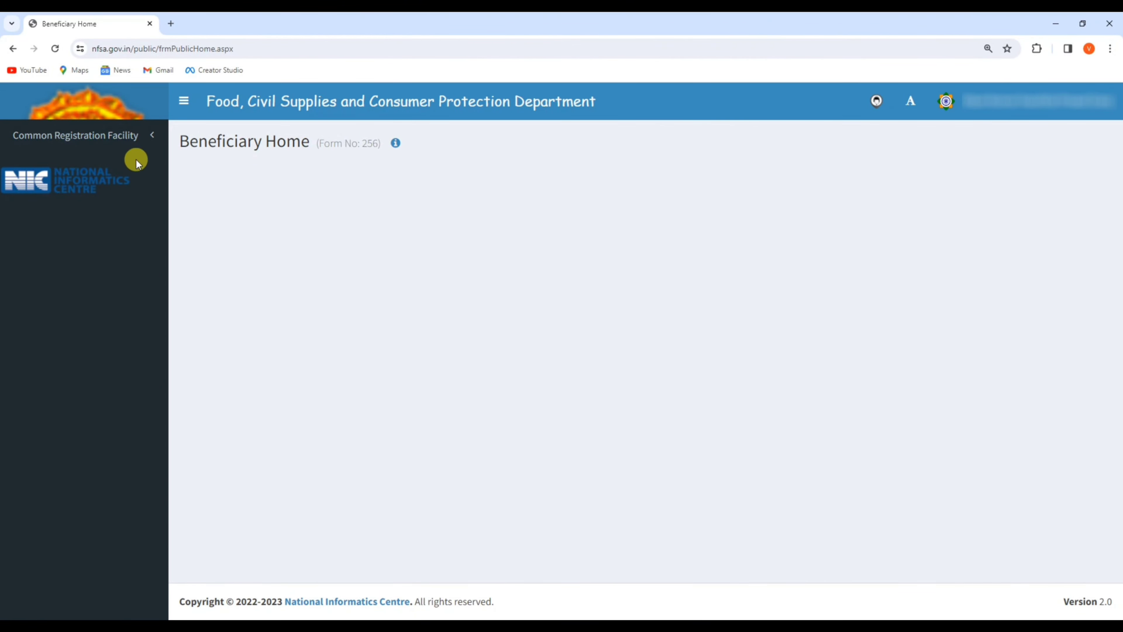
- Choose New Registration under Common Registration Facility in the sidebar
click(69, 137)
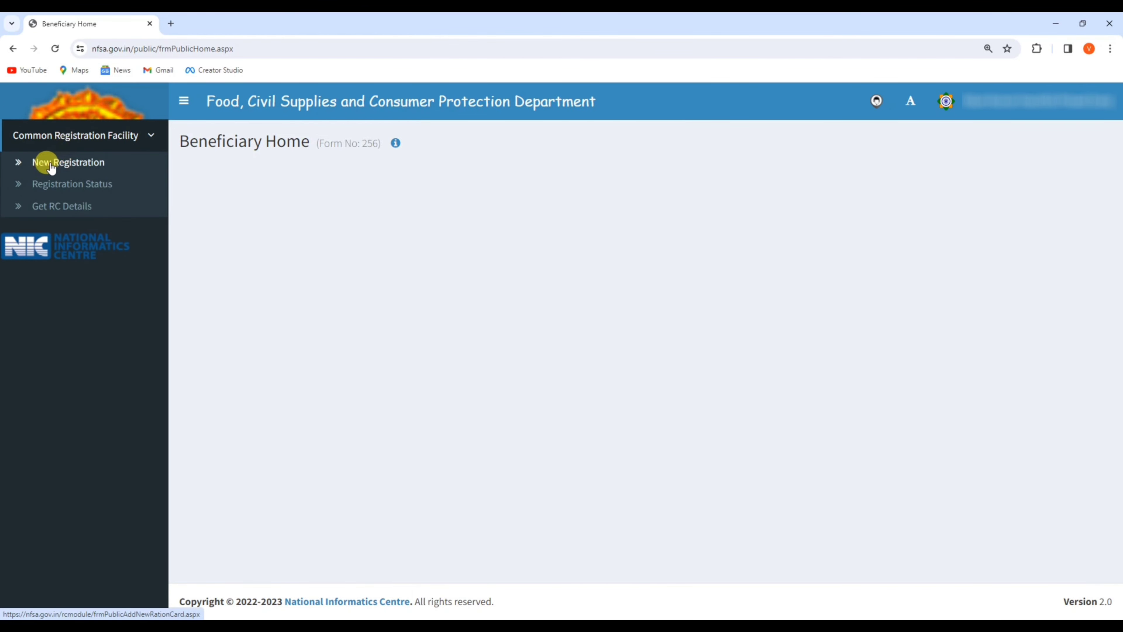
click(66, 164)
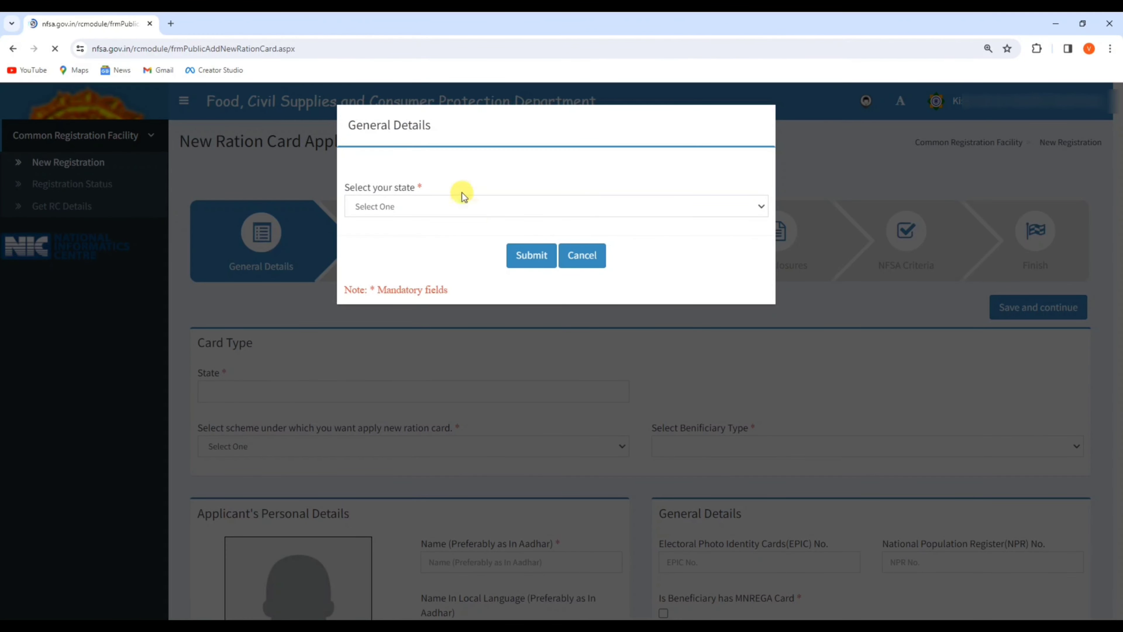
- Select Maharashtra as the state in General Details and submit
click(398, 208)
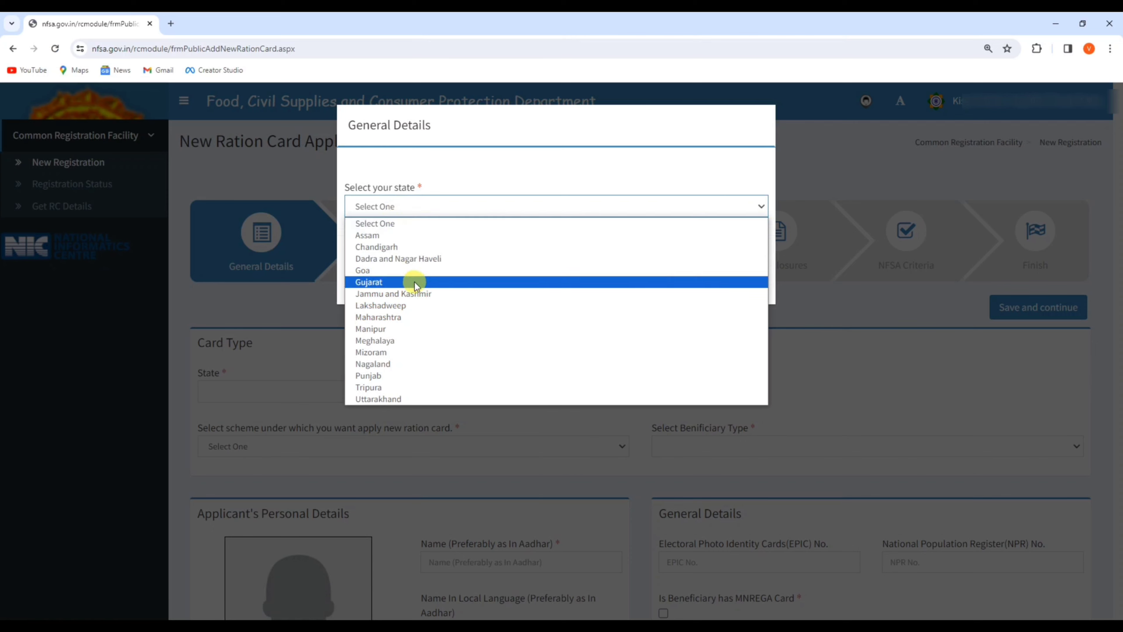
click(400, 318)
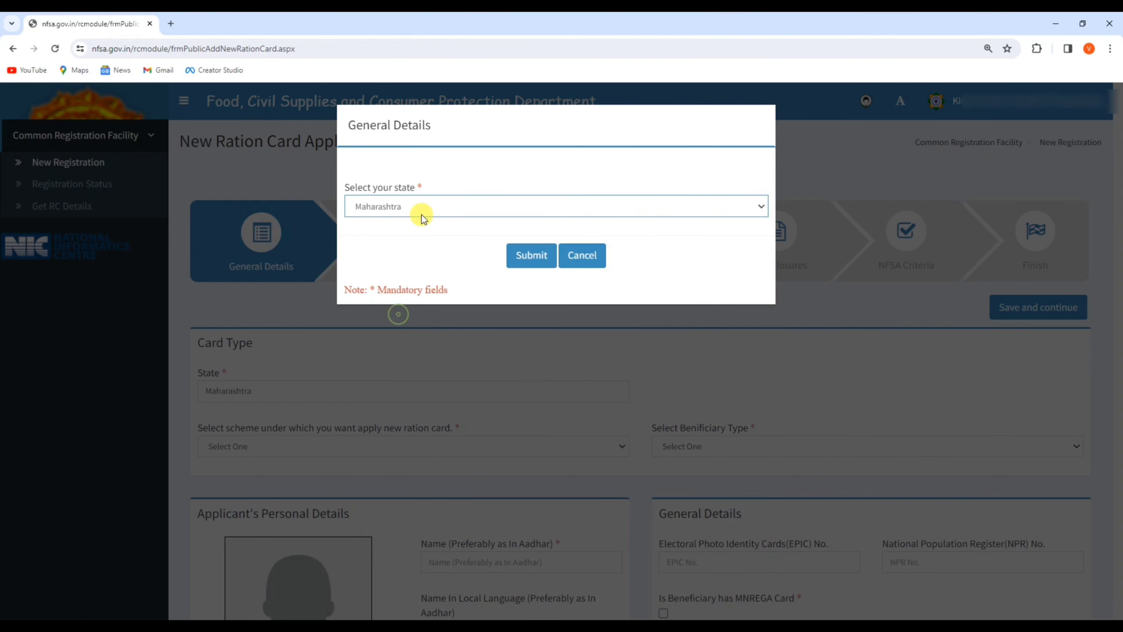
click(531, 256)
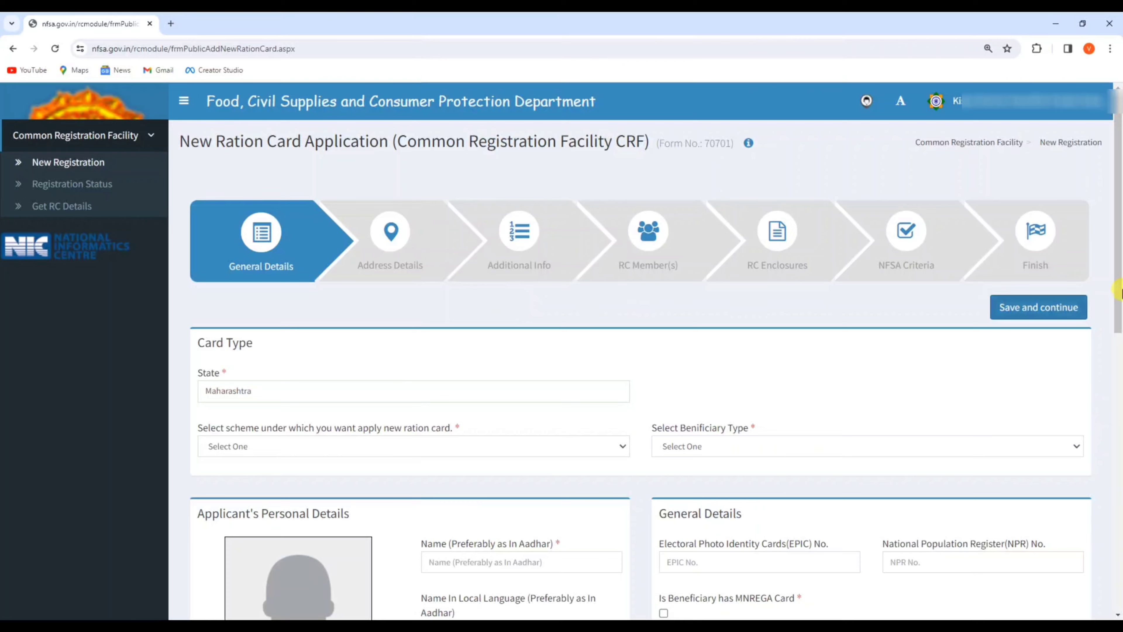
- Scroll through the New Ration Card Application form to review its fields
scroll(572, 281, down, 10)
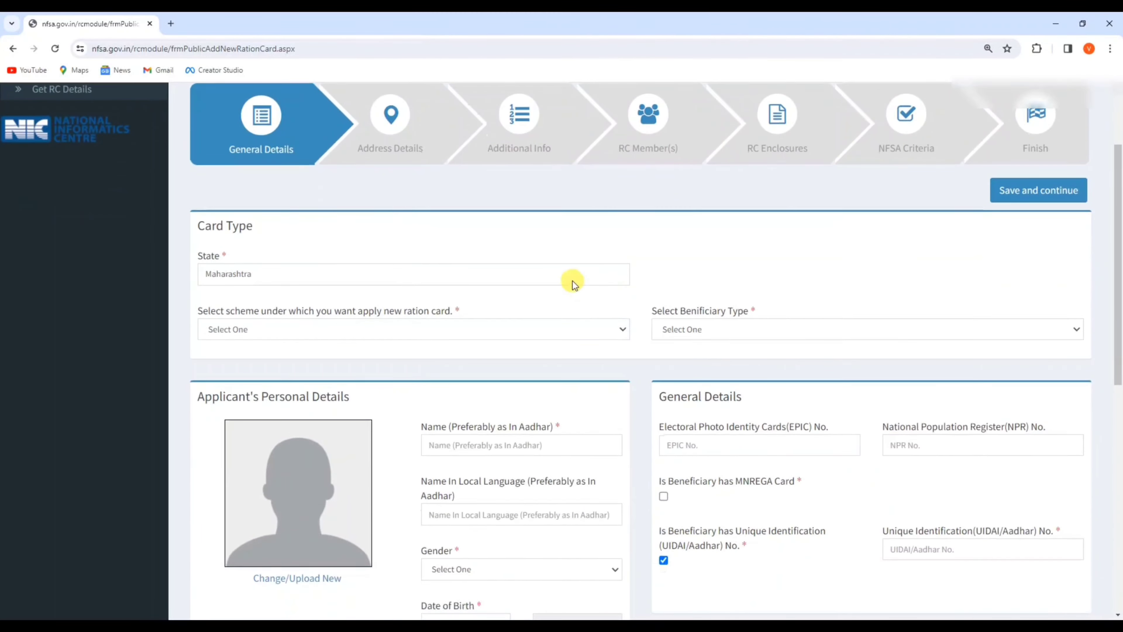
scroll(519, 243, down, 2)
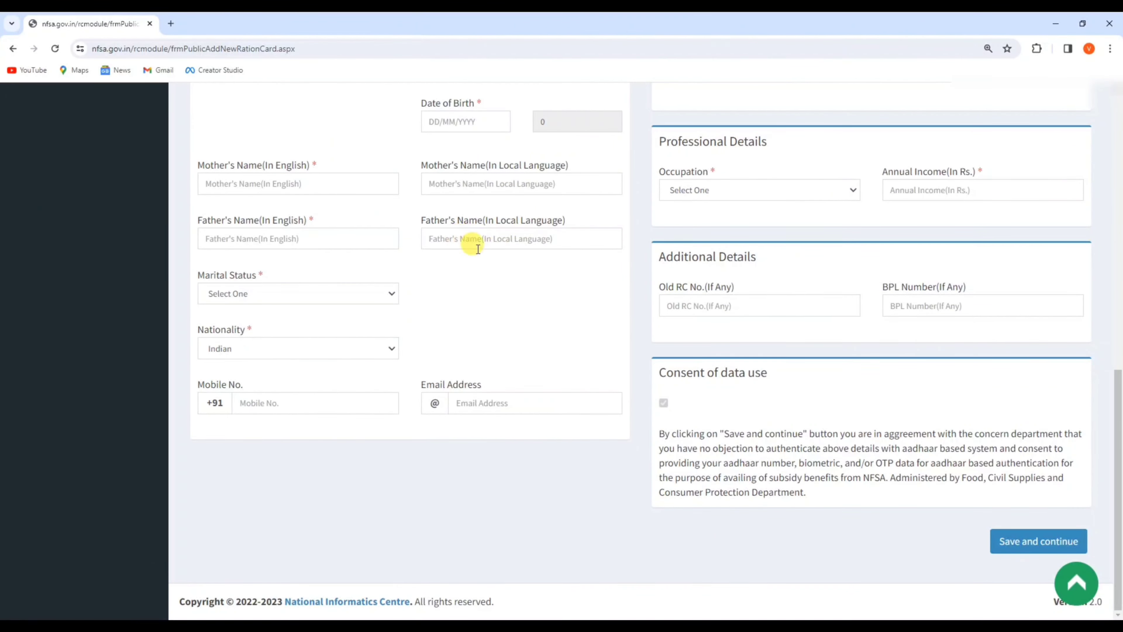
scroll(623, 413, up, 4)
scroll(625, 409, up, 9)
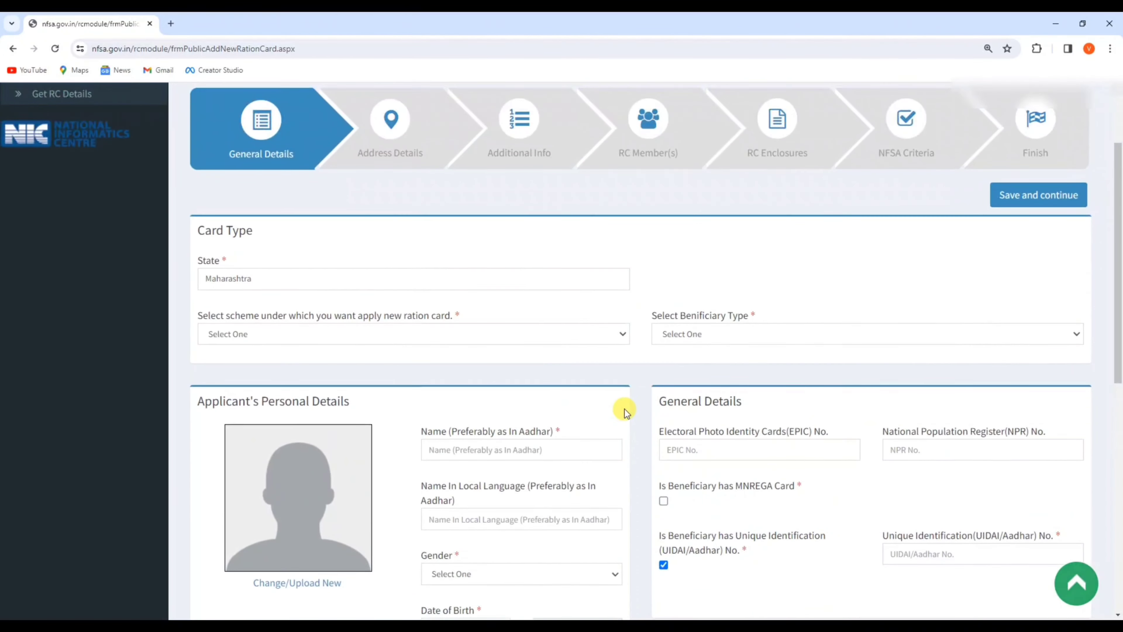